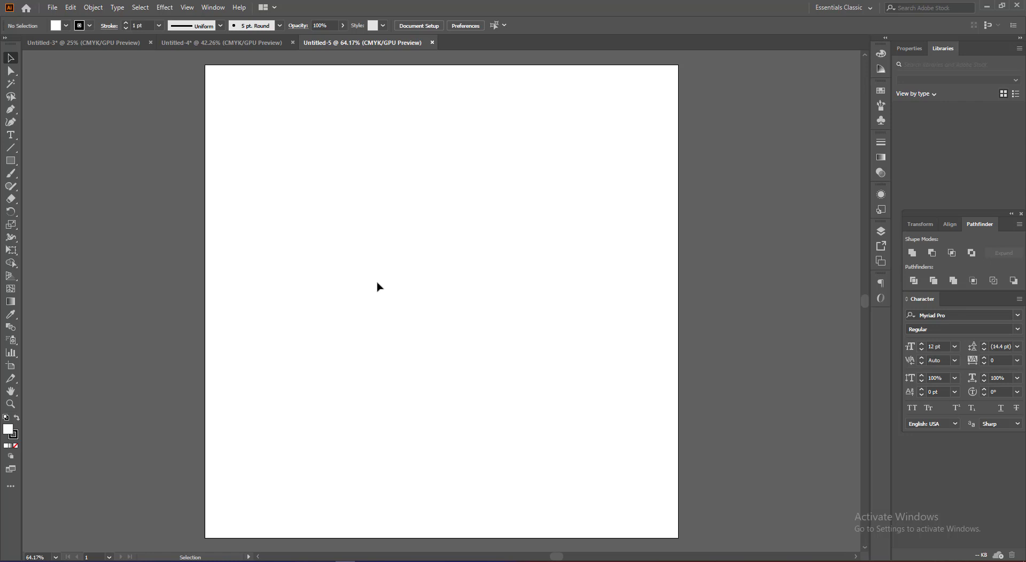
- Draw one diagonal line with no fill, from upper left to lower right, using the Pen tool
left_click(12, 110)
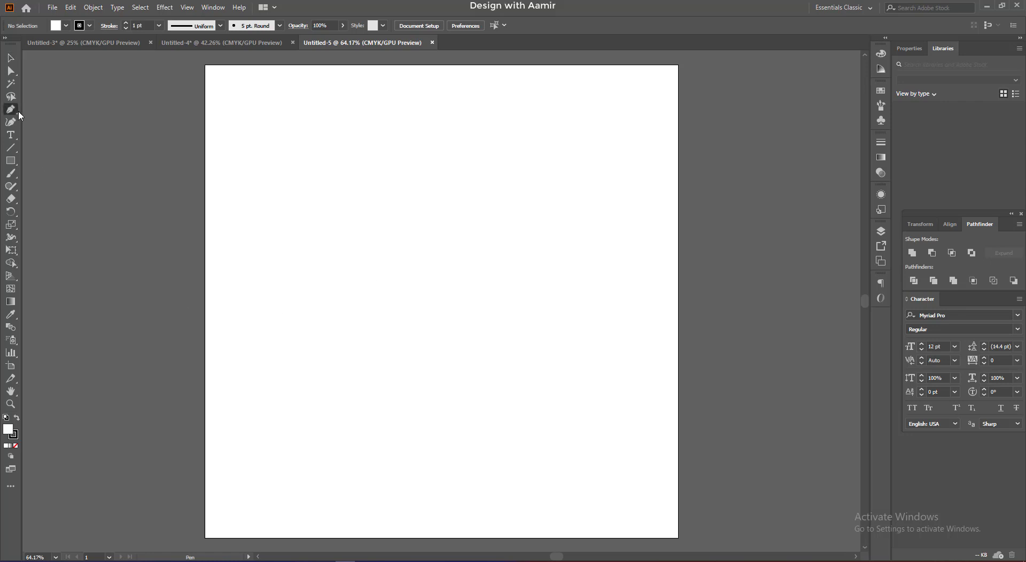
left_click(66, 25)
left_click(373, 172)
left_click(596, 392)
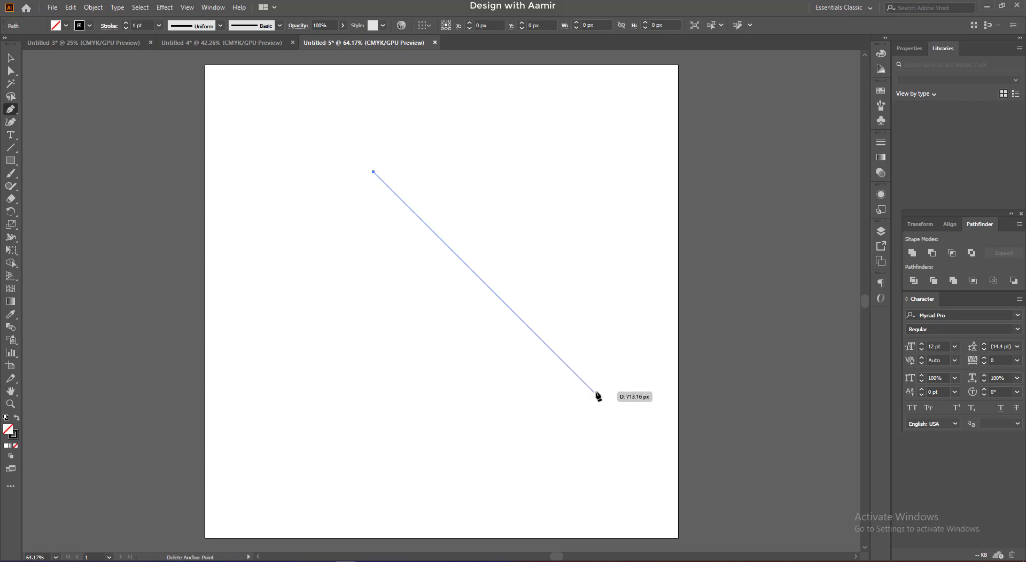
left_click_drag(597, 395, 40, 94)
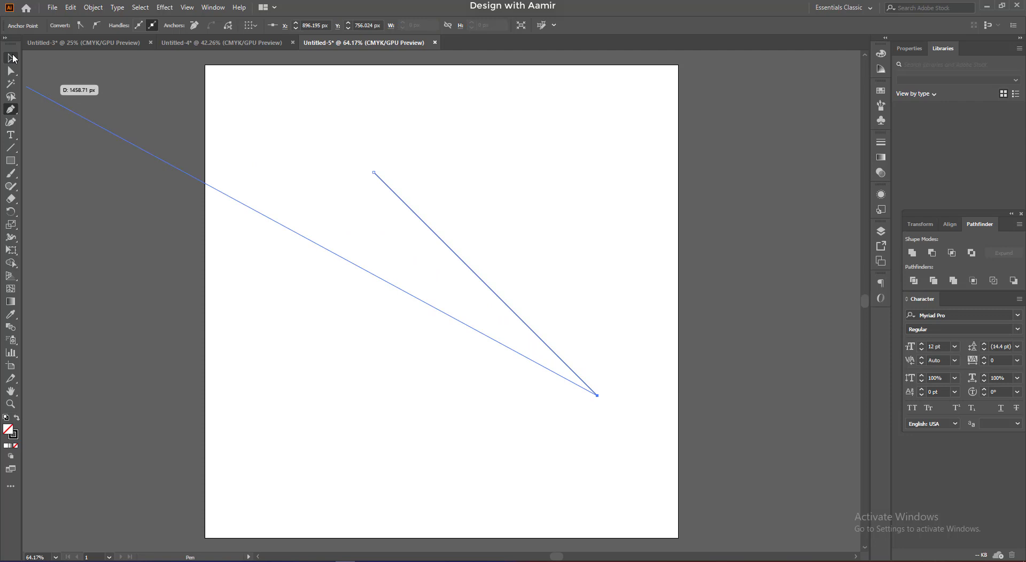
key("v")
left_click(353, 267)
- Copy the line slightly up-right, repeat with Ctrl+D for a third line, and select all three
left_click(463, 266)
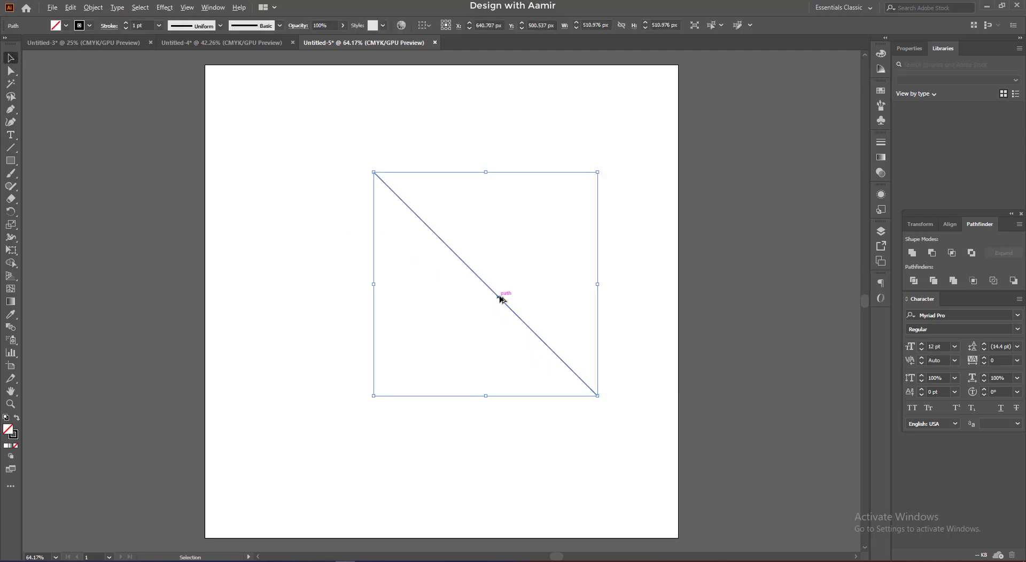
left_click_drag(501, 299, 533, 276)
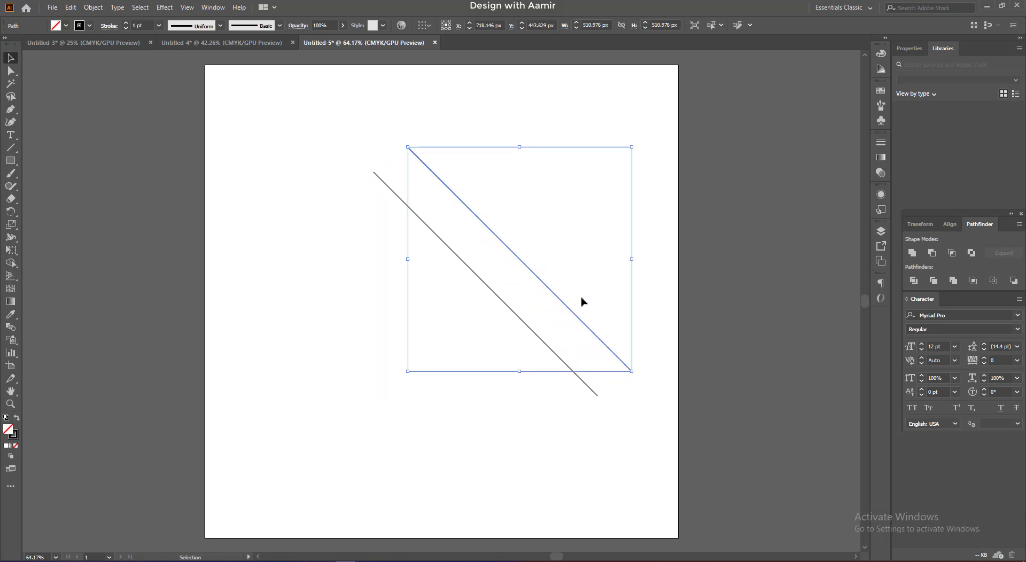
key("ctrl+d")
left_click(311, 160)
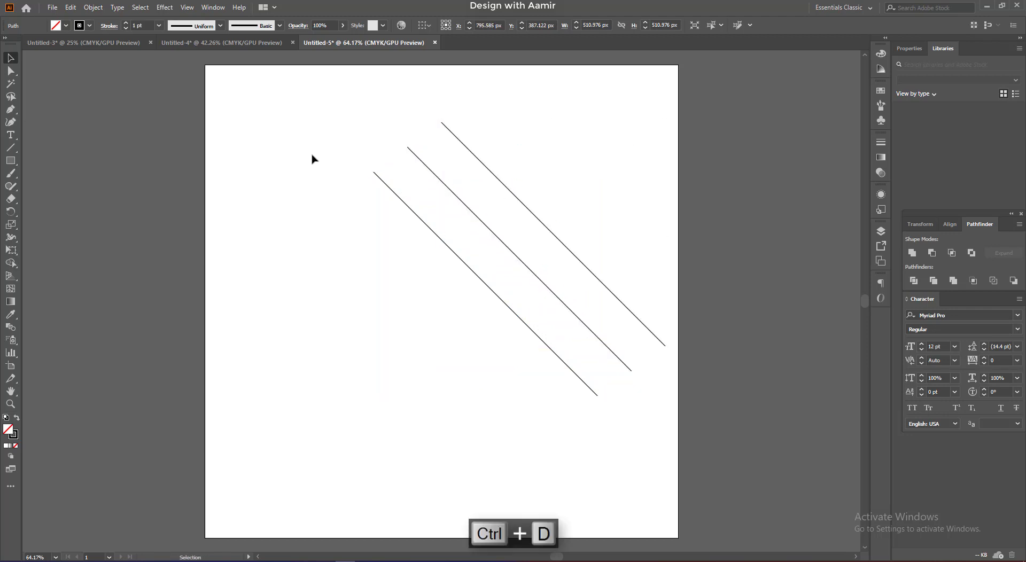
left_click_drag(322, 106, 533, 250)
- Group the three lines, move them, then Paste in Front a copy rotated to cross them
right_click(474, 160)
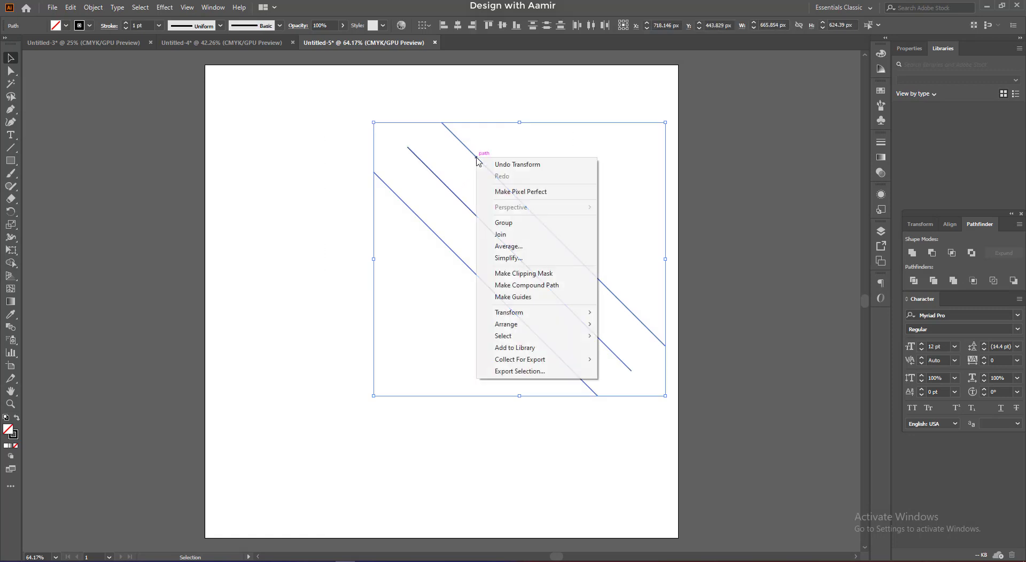
left_click(502, 222)
left_click_drag(517, 195, 471, 256)
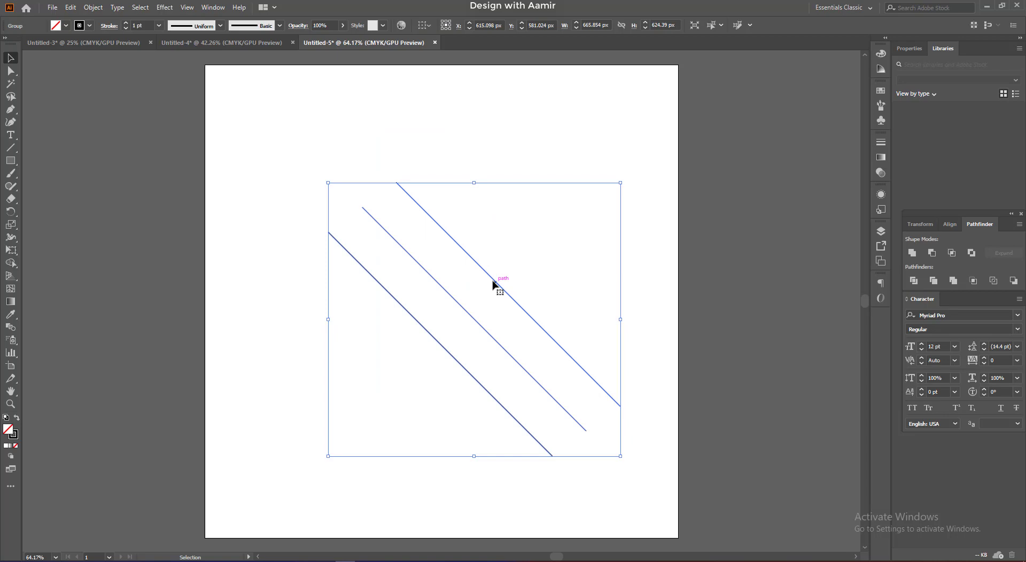
left_click(70, 7)
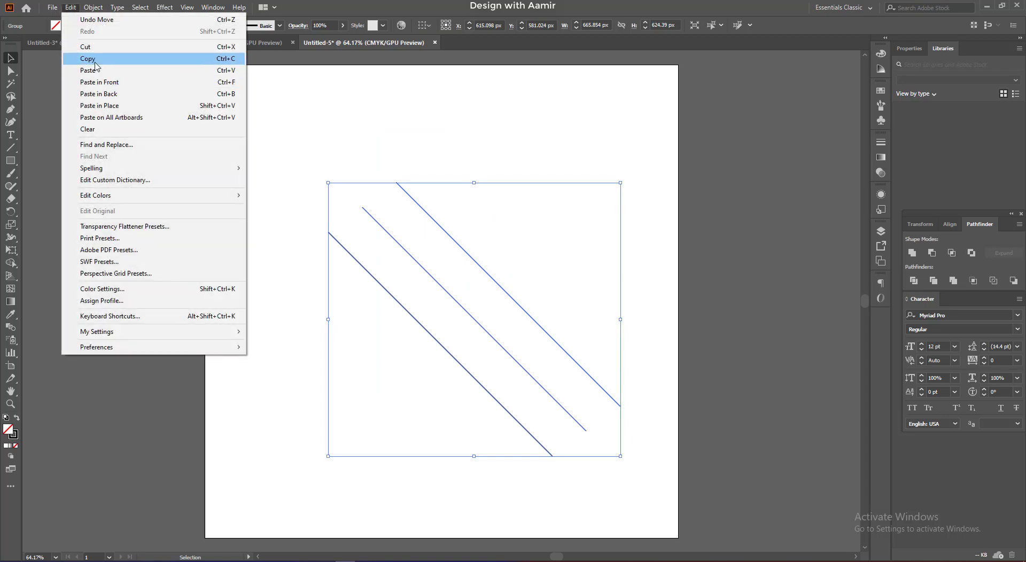
left_click(94, 58)
left_click(70, 7)
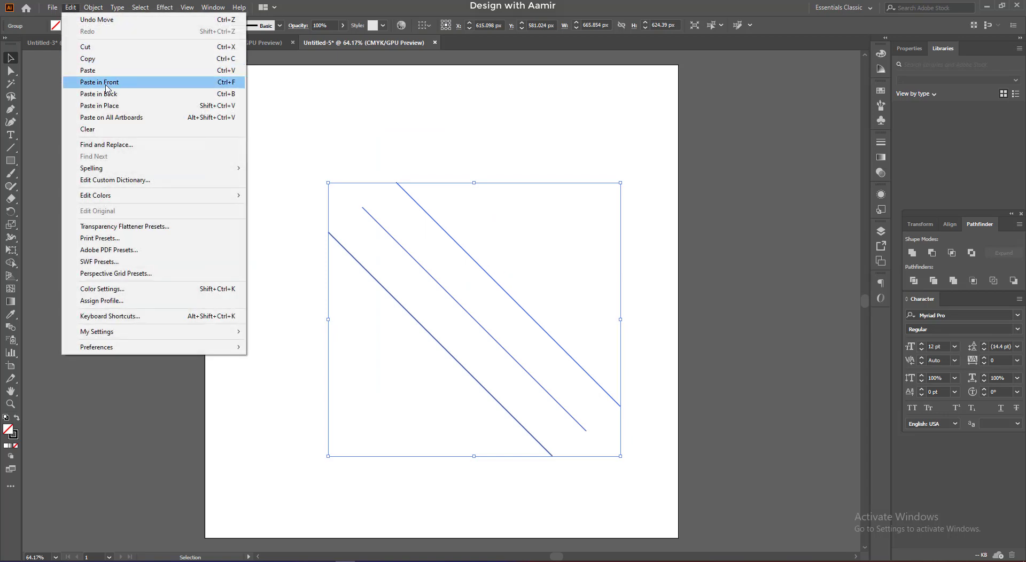
left_click(105, 84)
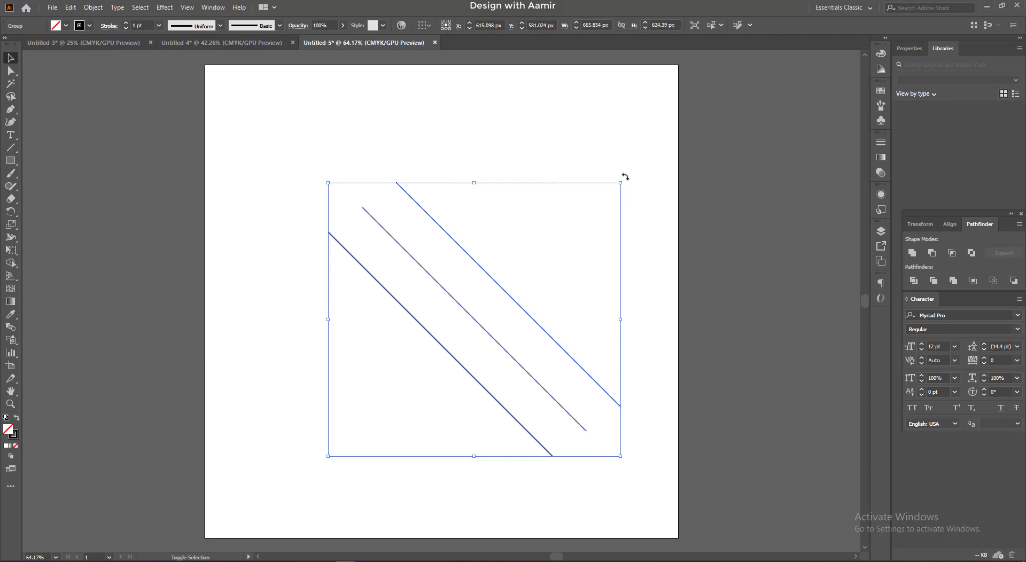
left_click_drag(696, 226, 750, 261)
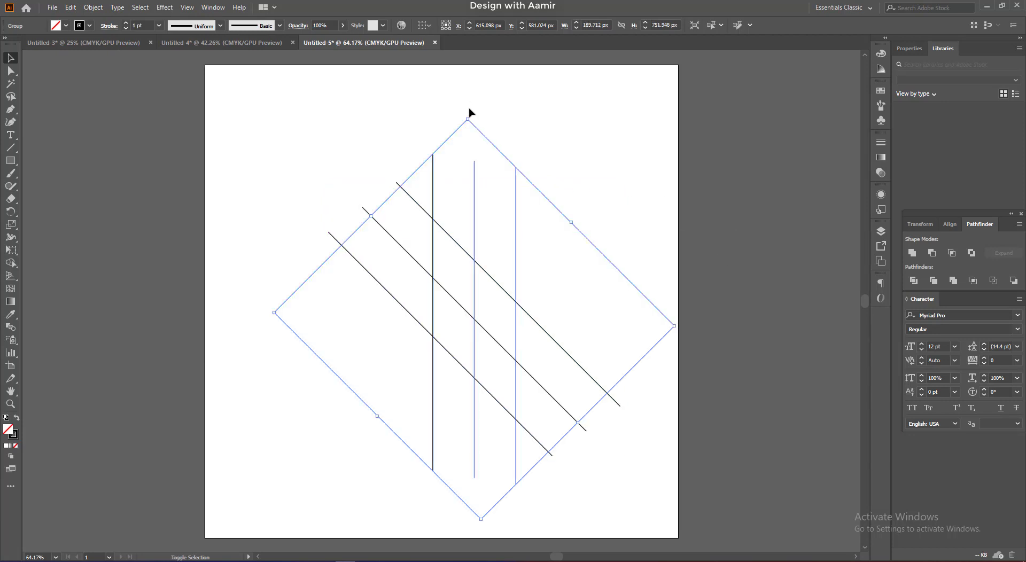
left_click_drag(469, 114, 686, 253)
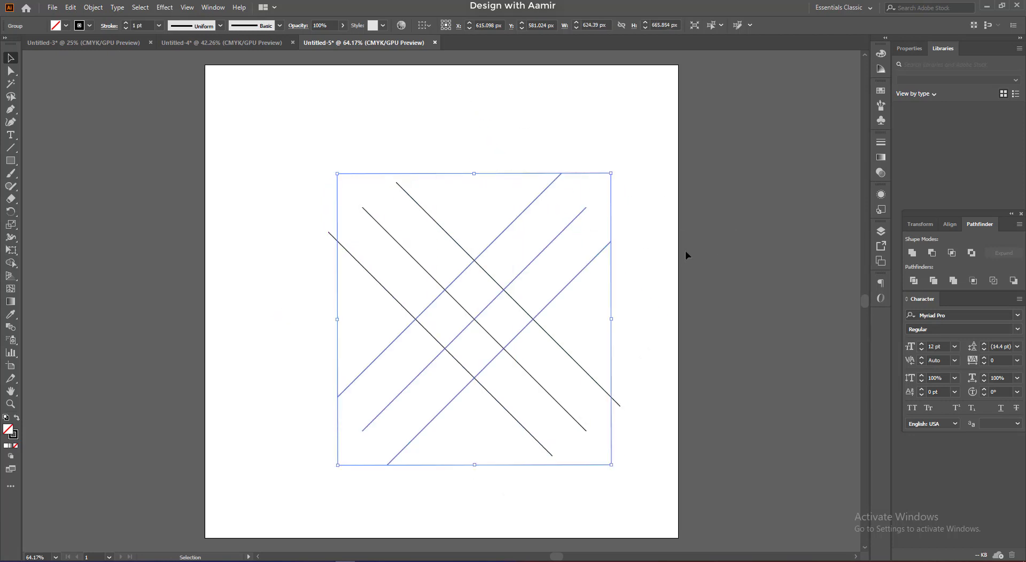
- Offset the two line sets into an arrow lattice, group everything, and show rulers
left_click(687, 250)
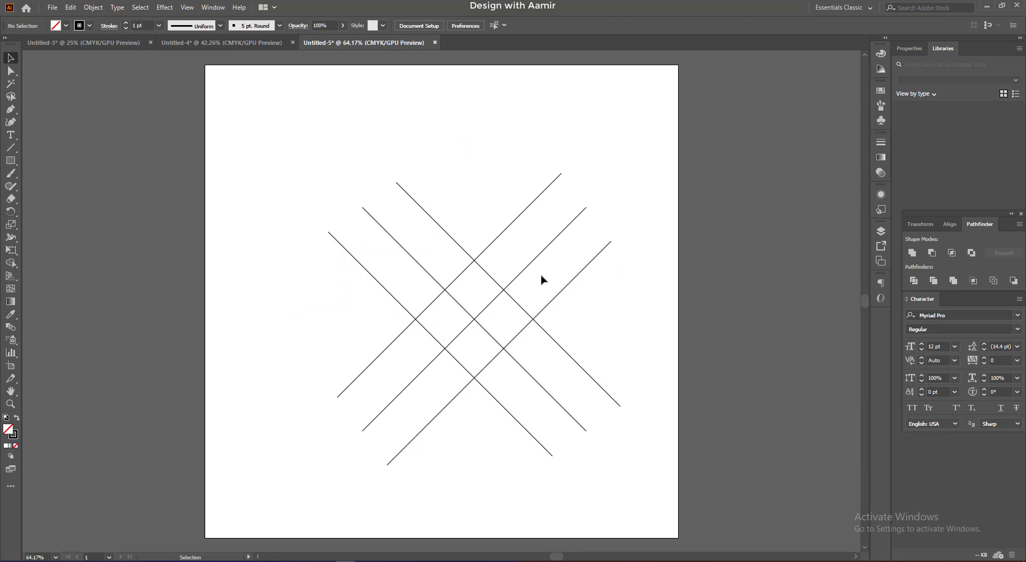
left_click_drag(539, 258, 506, 310)
left_click(607, 336)
left_click_drag(579, 366, 565, 314)
left_click(561, 298)
left_click_drag(293, 150, 582, 417)
right_click(493, 300)
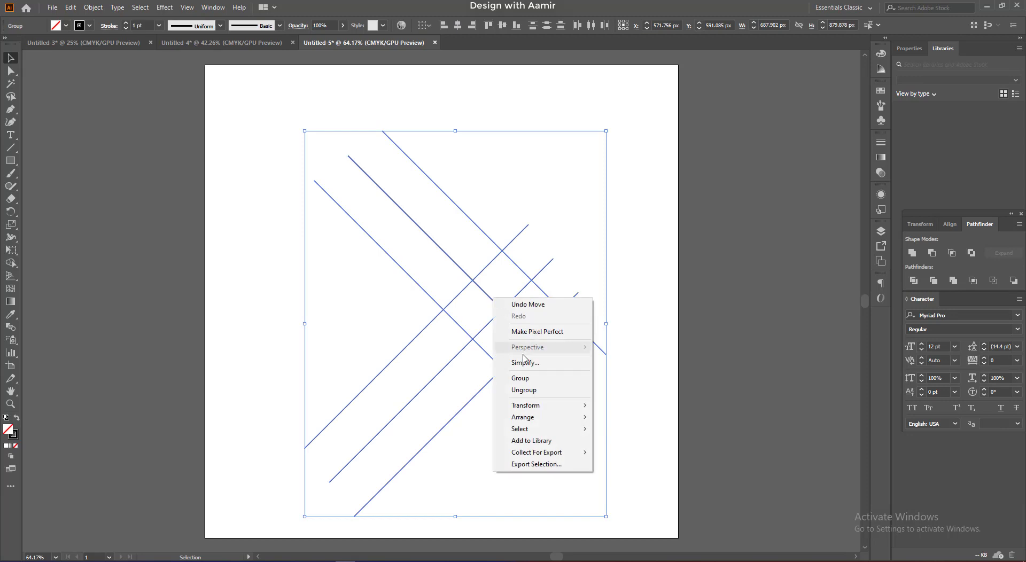
left_click(519, 378)
left_click(80, 222)
key("ctrl+r")
- Drag a vertical guide onto the lattice's left side, then zoom in on the lines
left_click_drag(25, 222, 367, 225)
key("ctrl+a")
key("z")
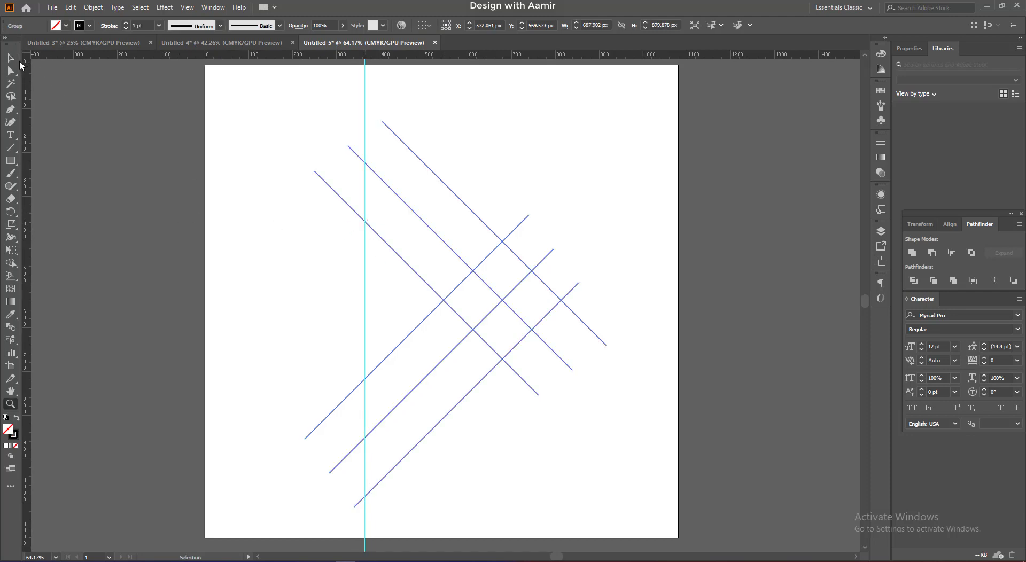
key("v")
left_click(110, 133)
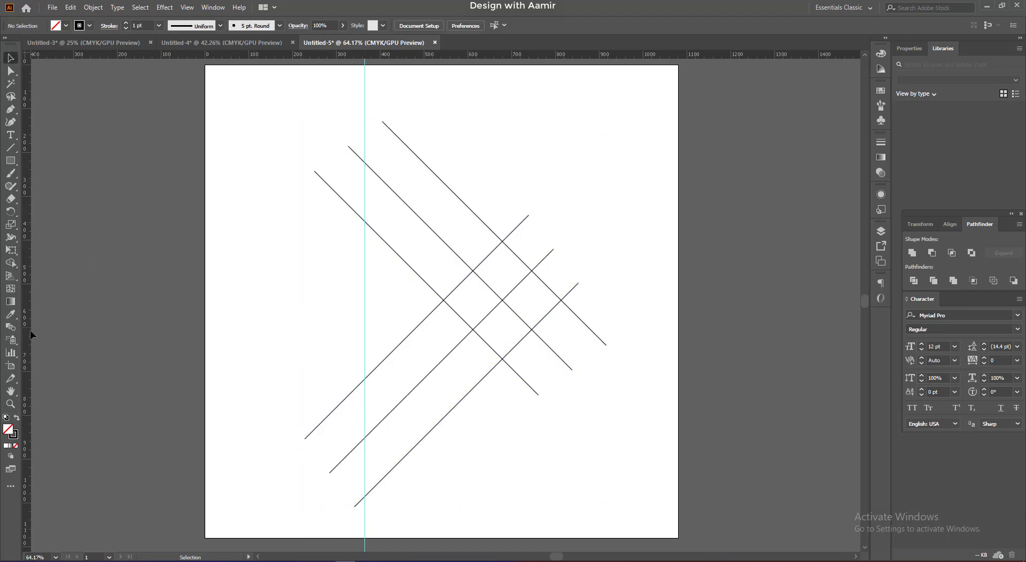
left_click(13, 404)
left_click_drag(468, 310, 543, 304)
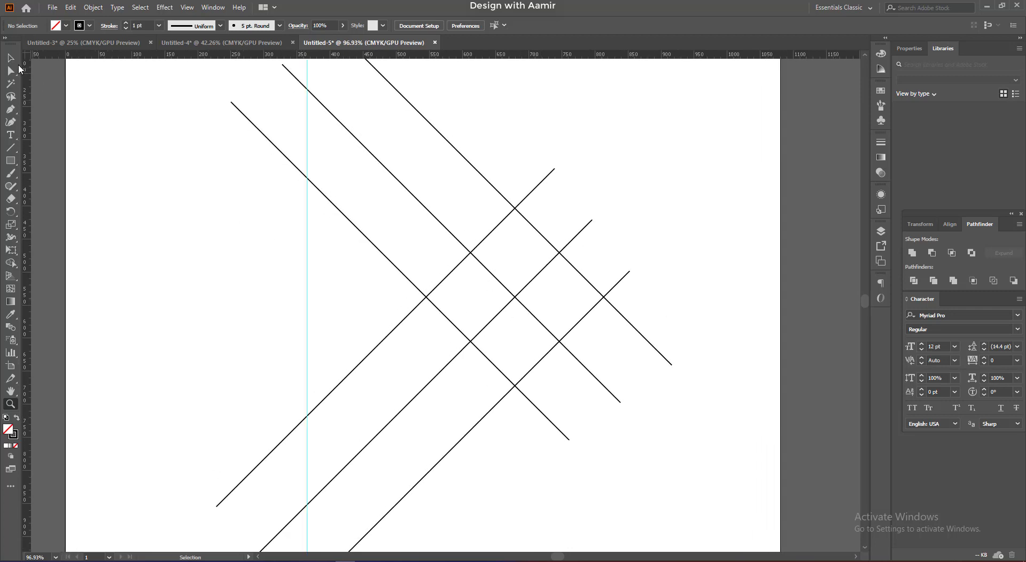
- Pen-trace the chevron's lower edge from the guide, through the bottom intersection, to the right point
left_click(10, 109)
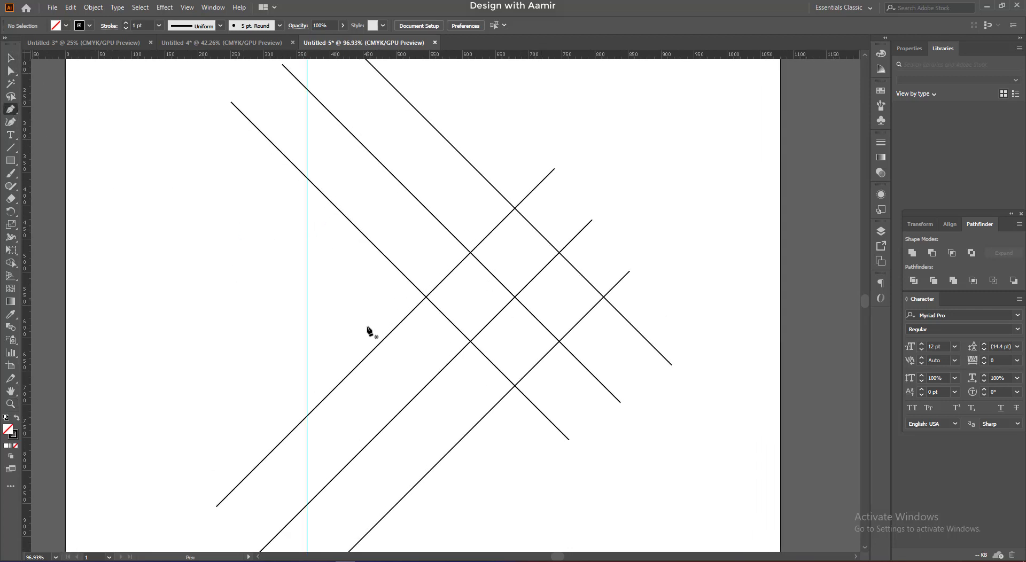
left_click(307, 416)
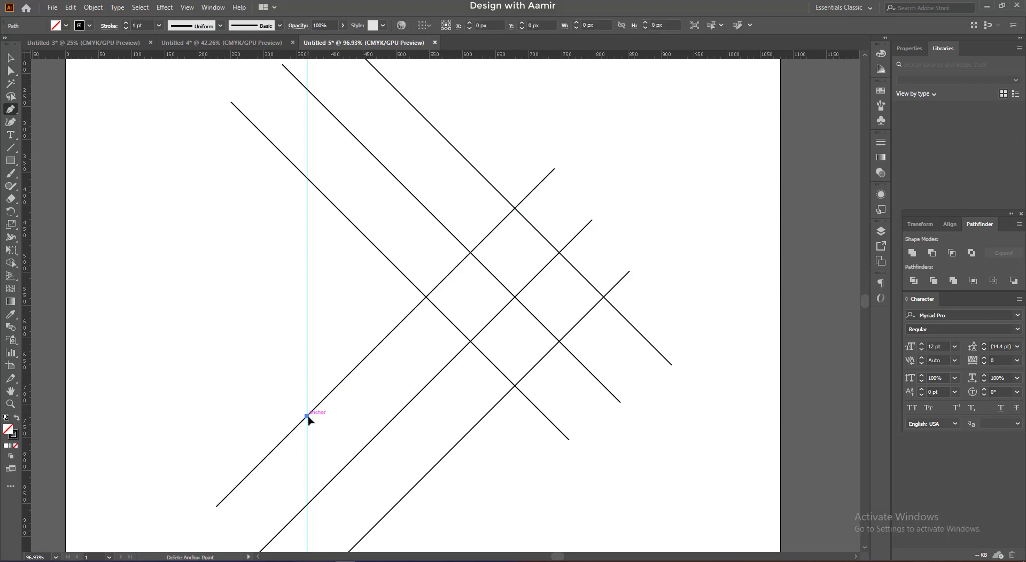
left_click(396, 504)
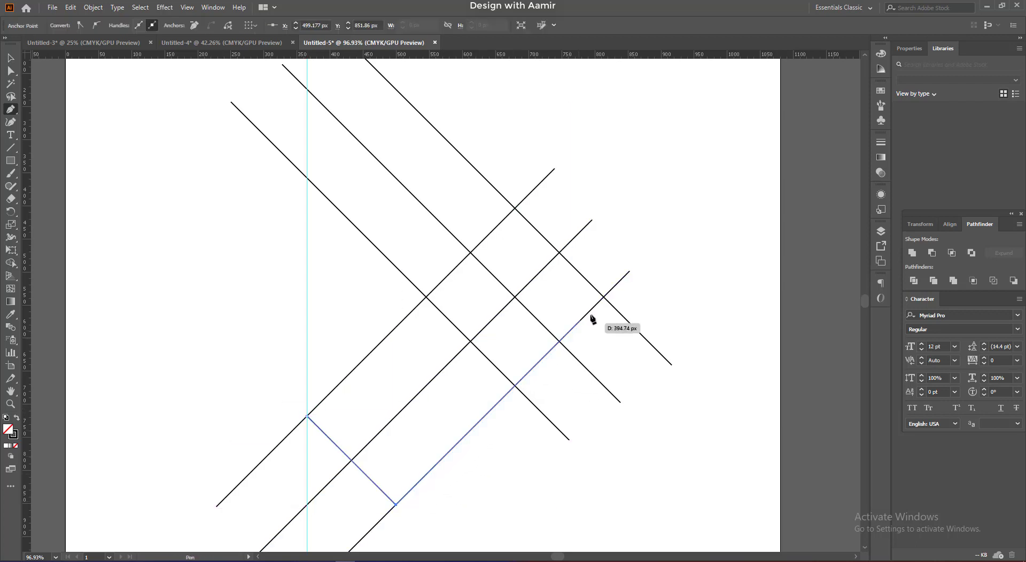
left_click(604, 299)
scroll(604, 297, "up", 3)
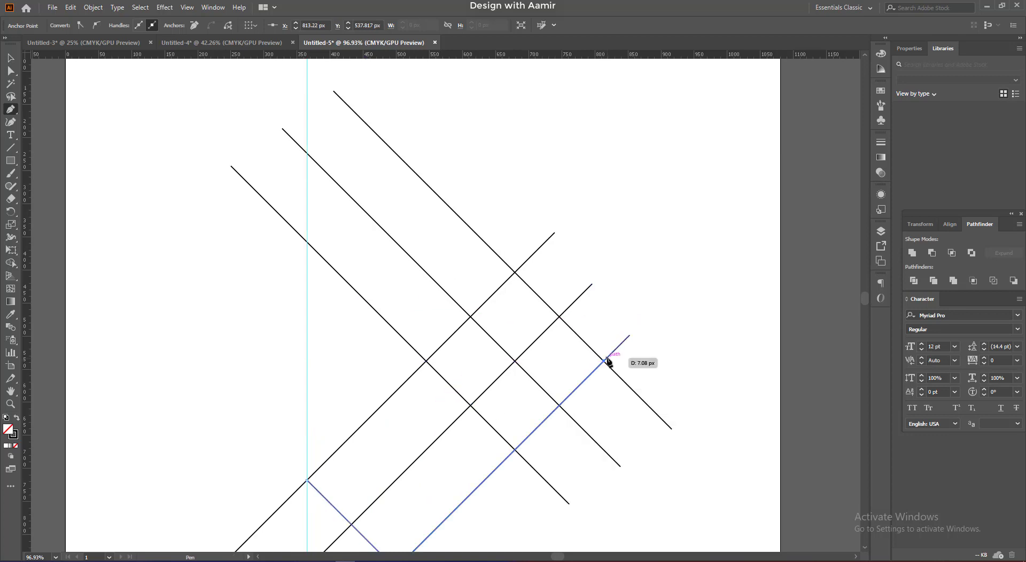
key("v")
scroll(448, 455, "down", 1)
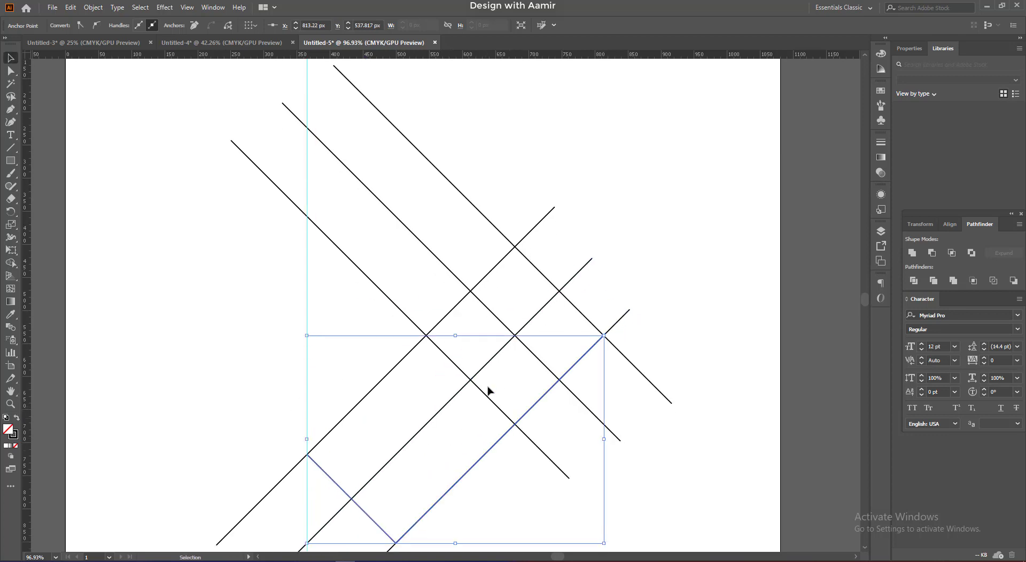
left_click(113, 158)
- Trace the upper edge and inner corner, closing the chevron outline at the lower anchor
left_click(10, 109)
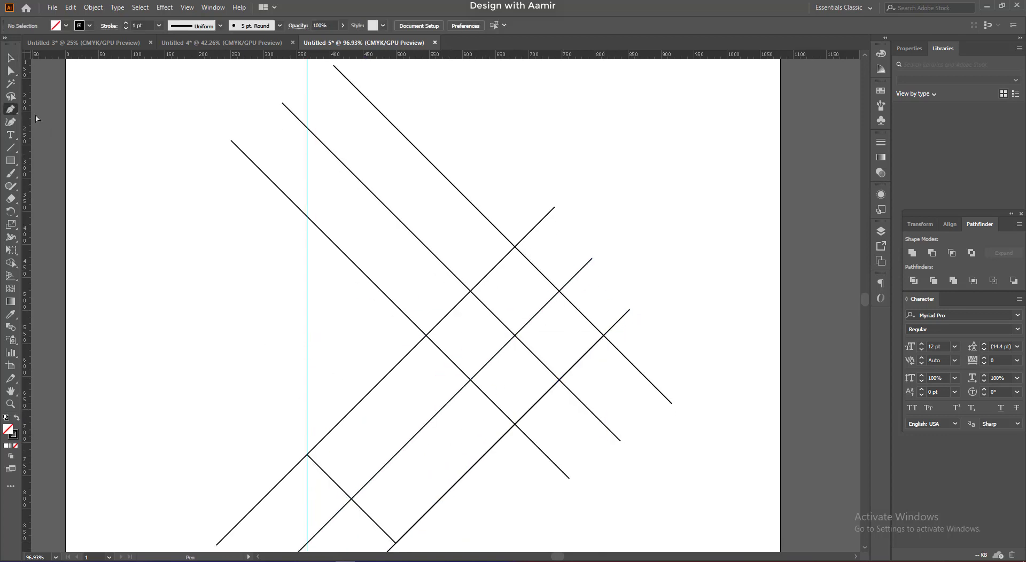
left_click(307, 217)
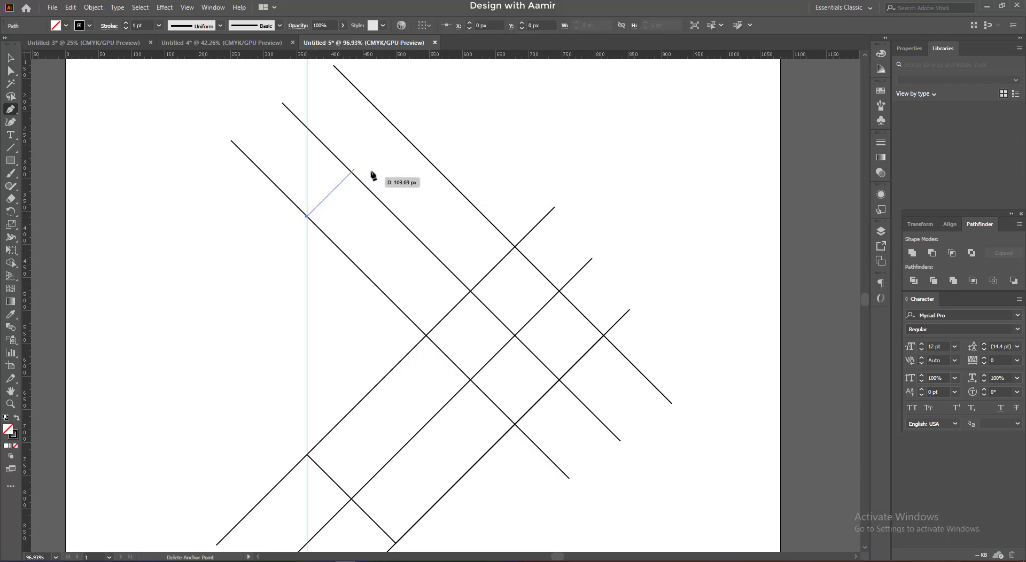
left_click(395, 127, "shift")
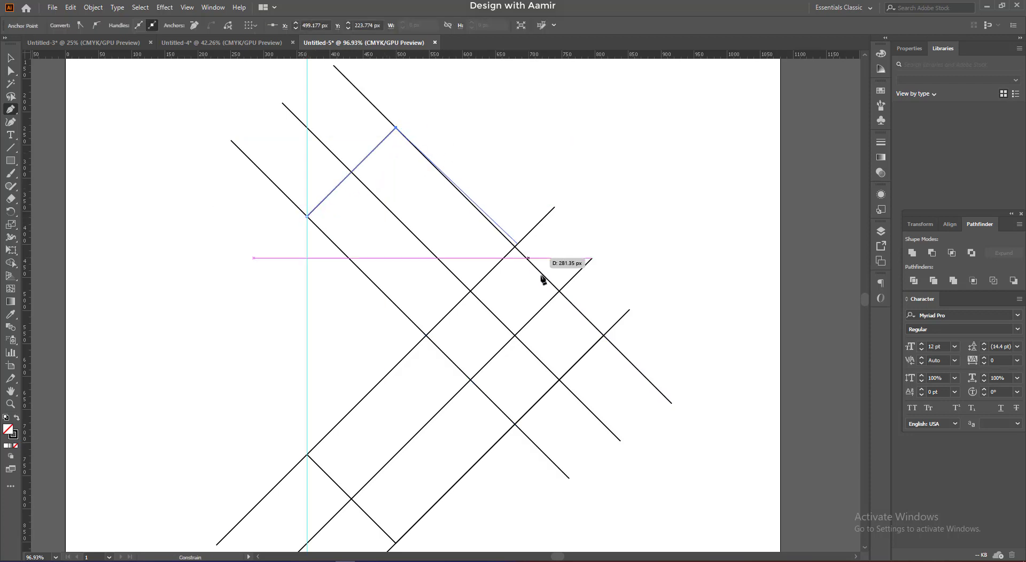
left_click(604, 336)
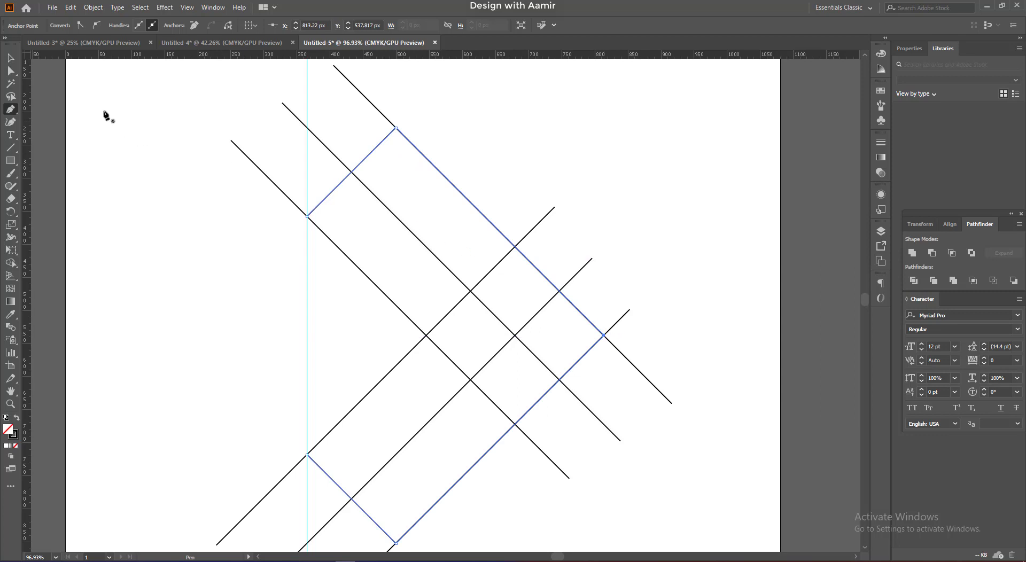
left_click(10, 58)
left_click(114, 163)
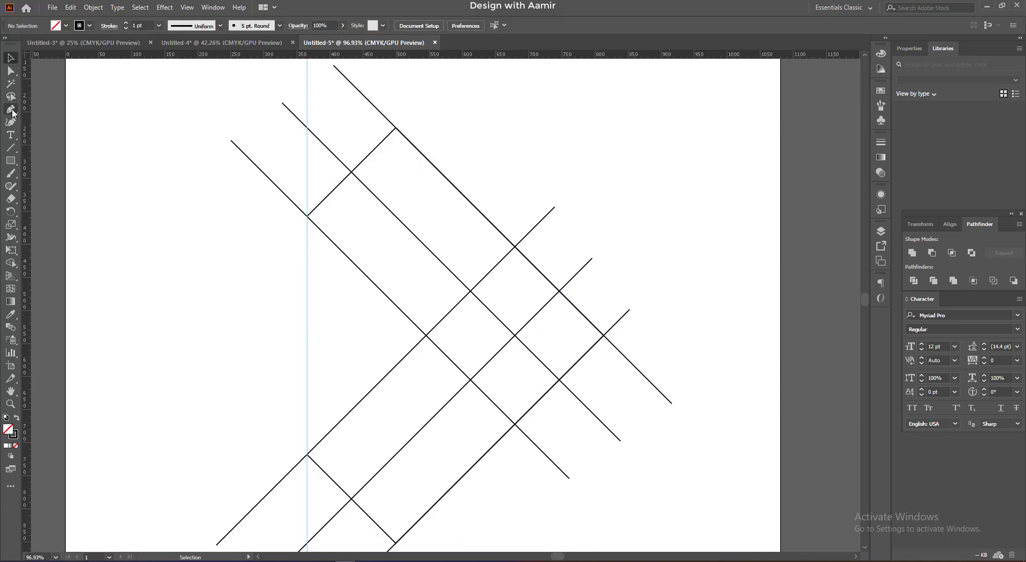
left_click(10, 109)
left_click(308, 216)
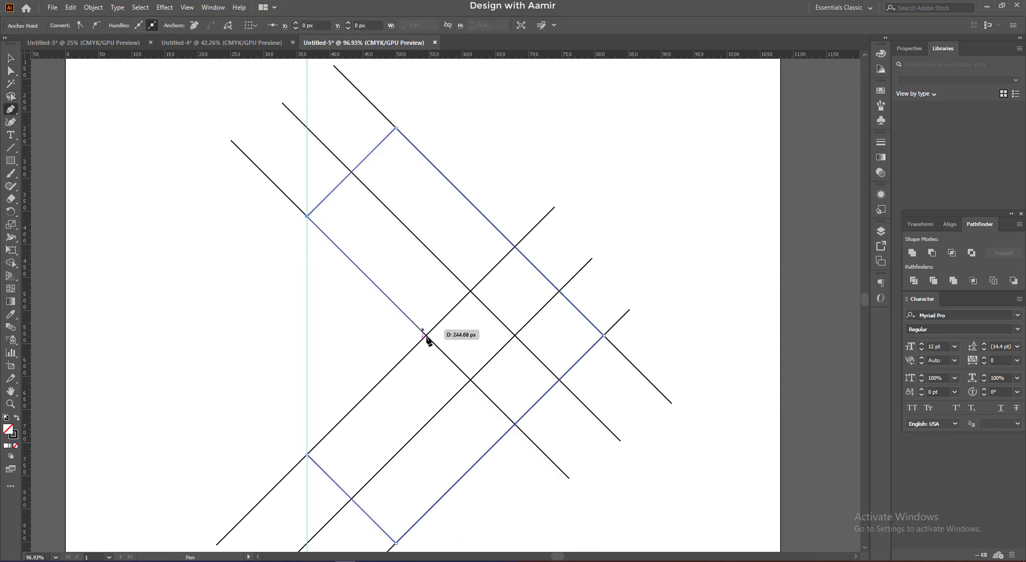
left_click(426, 336)
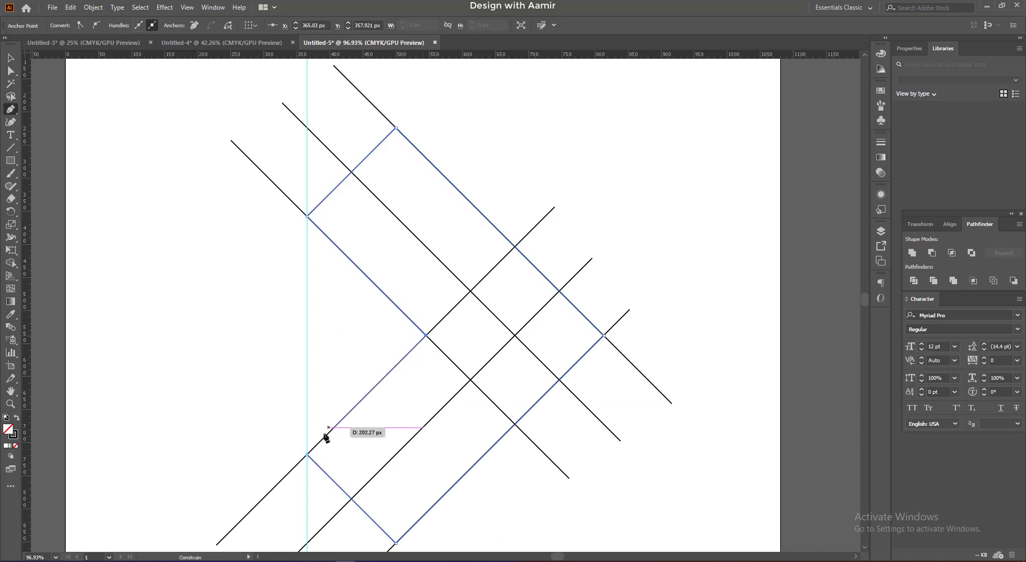
left_click(307, 454)
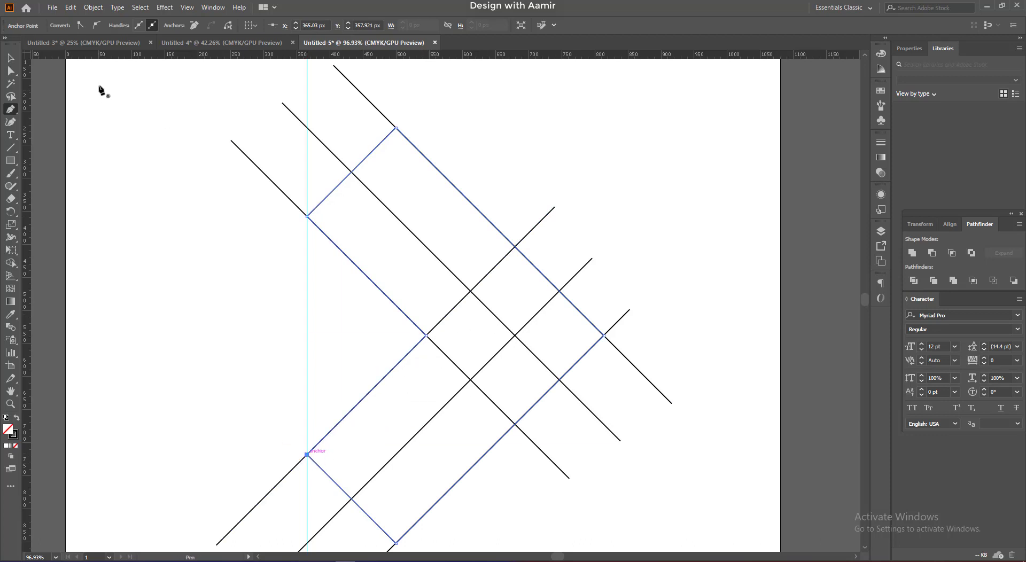
key("v")
left_click(119, 147)
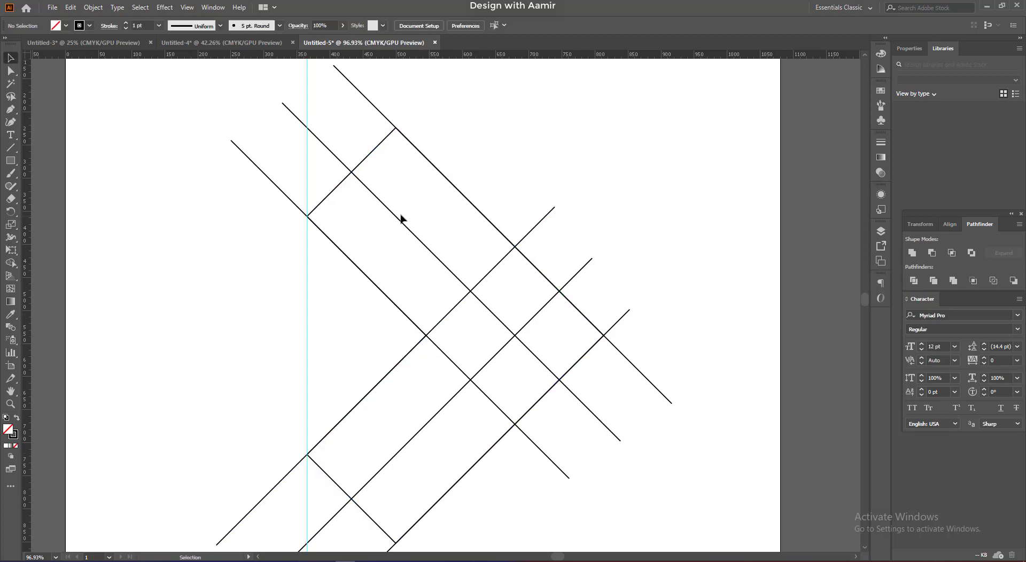
- Send the chevron path backward and give it an orange fill with no stroke
left_click(373, 152)
right_click(371, 151)
mouse_move(450, 318)
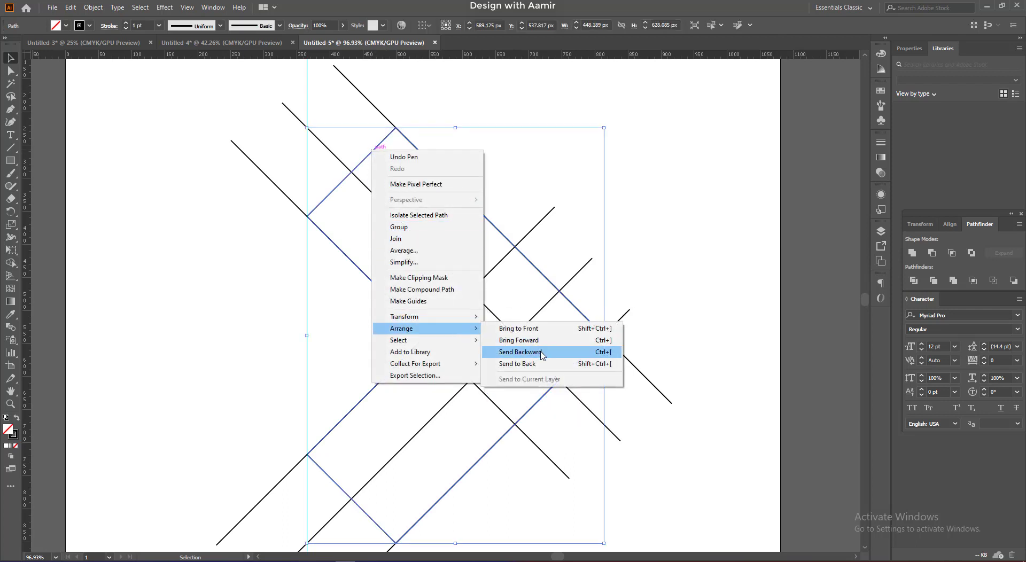
left_click(543, 352)
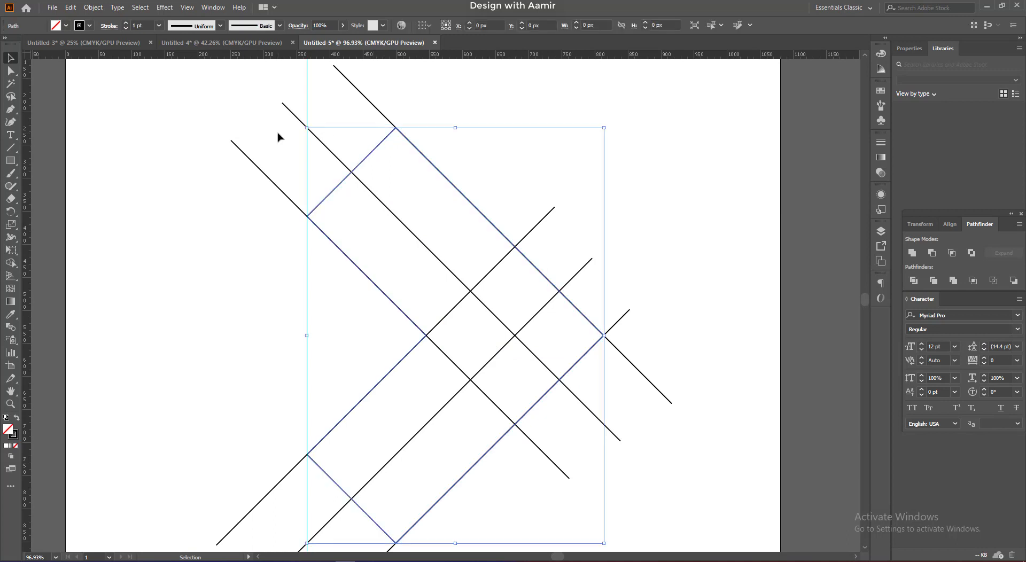
left_click(89, 27)
left_click(8, 44)
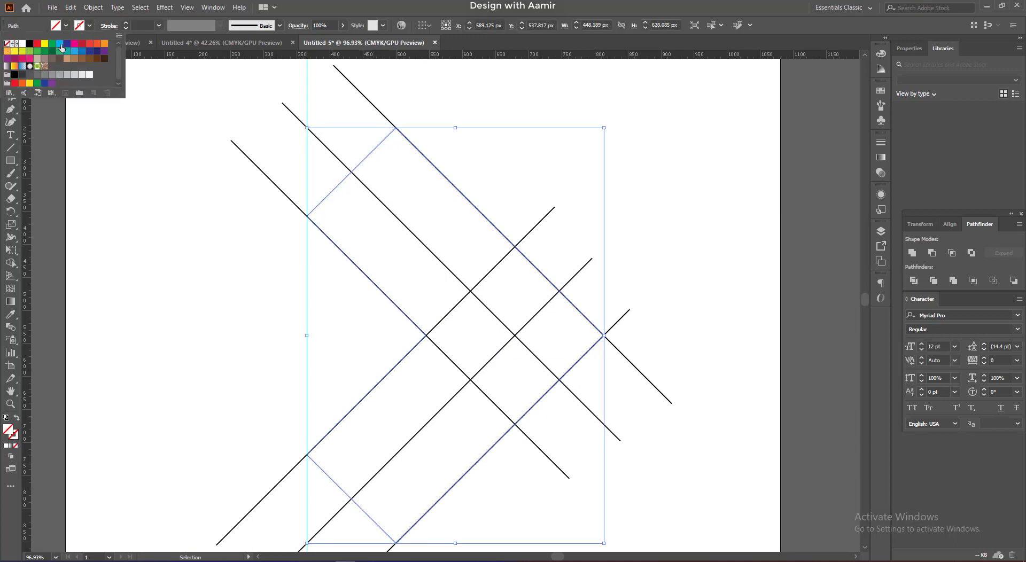
left_click(67, 26)
left_click(66, 27)
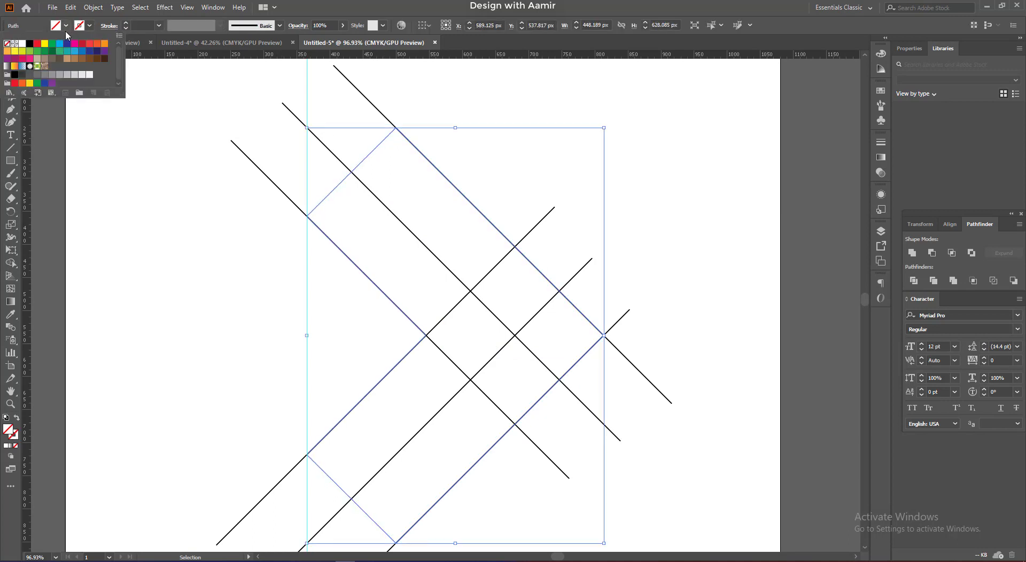
left_click(13, 57)
- Send the orange chevron to the back, behind all lattice lines
left_click(121, 176)
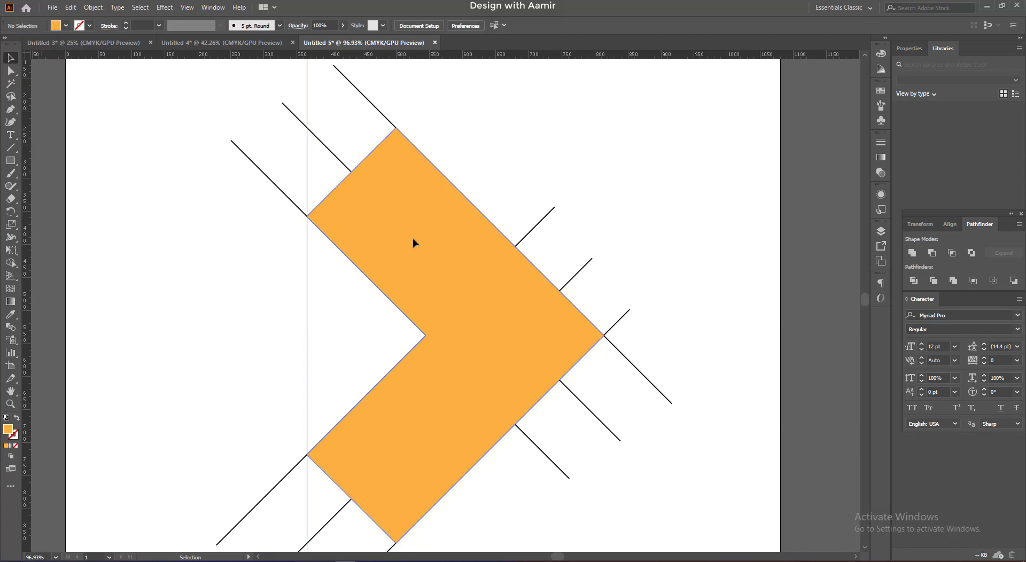
right_click(393, 230)
mouse_move(454, 406)
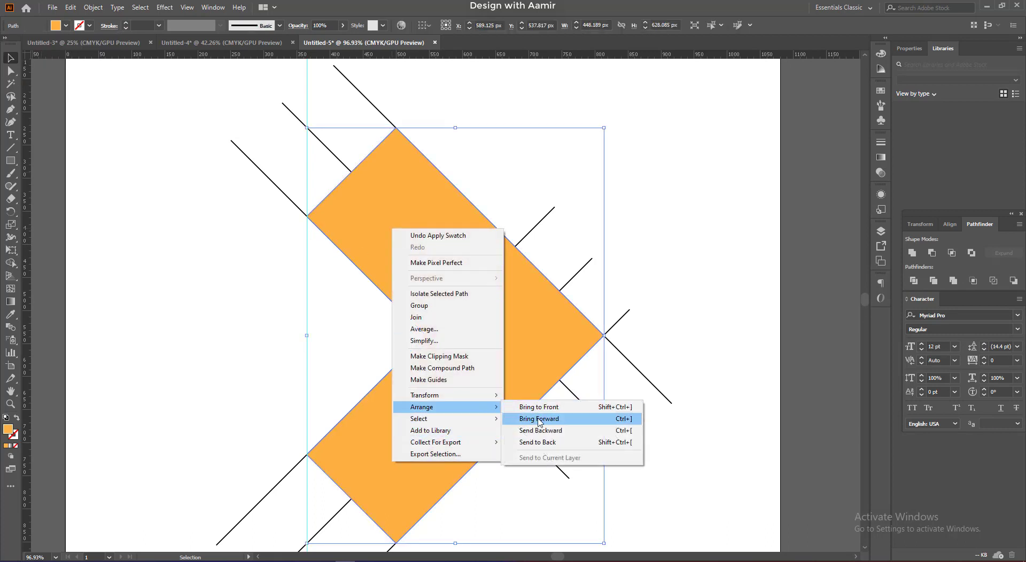
left_click(548, 442)
left_click(508, 194)
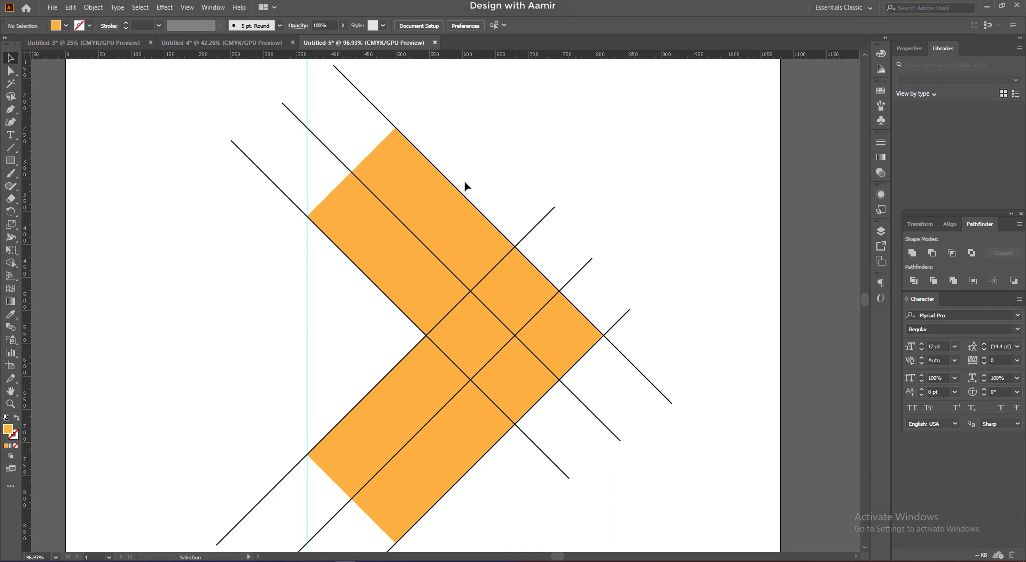
left_click(453, 222)
left_click(499, 193)
scroll(525, 204, "down", 2)
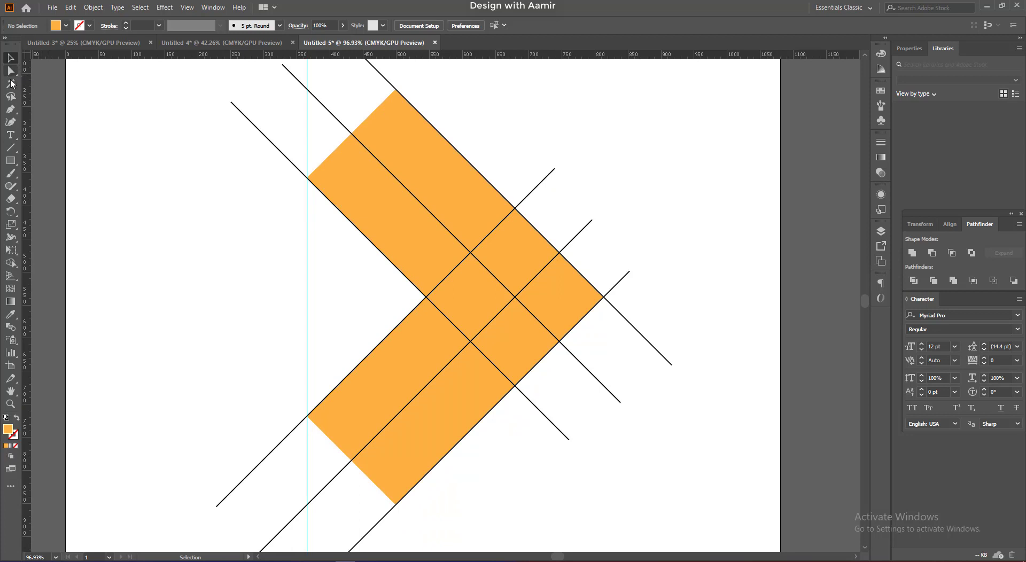
- Draw a closed triangle at the chevron's top corner and fill it yellow
left_click(10, 109)
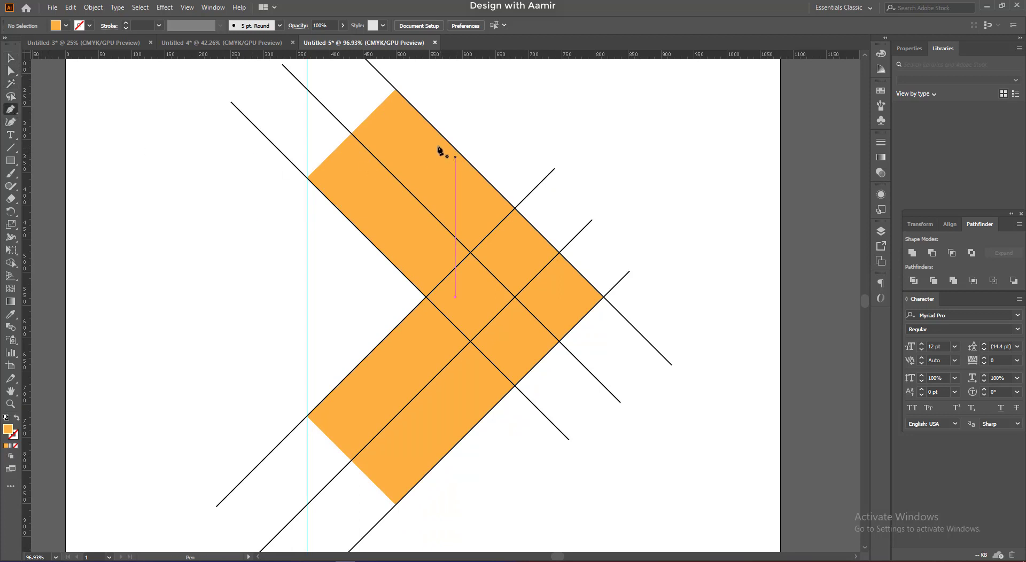
left_click(395, 89)
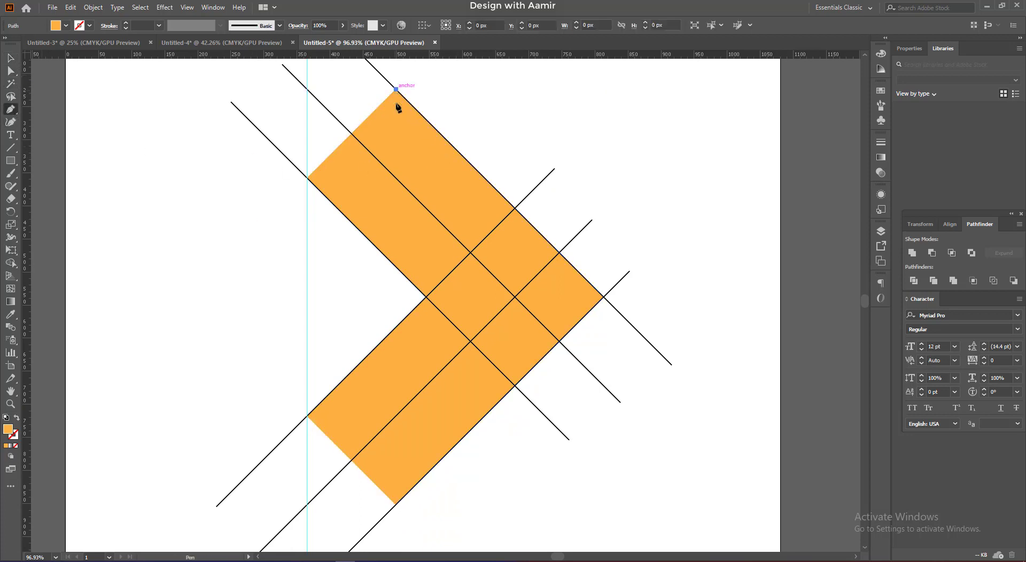
left_click(395, 178)
left_click(307, 177)
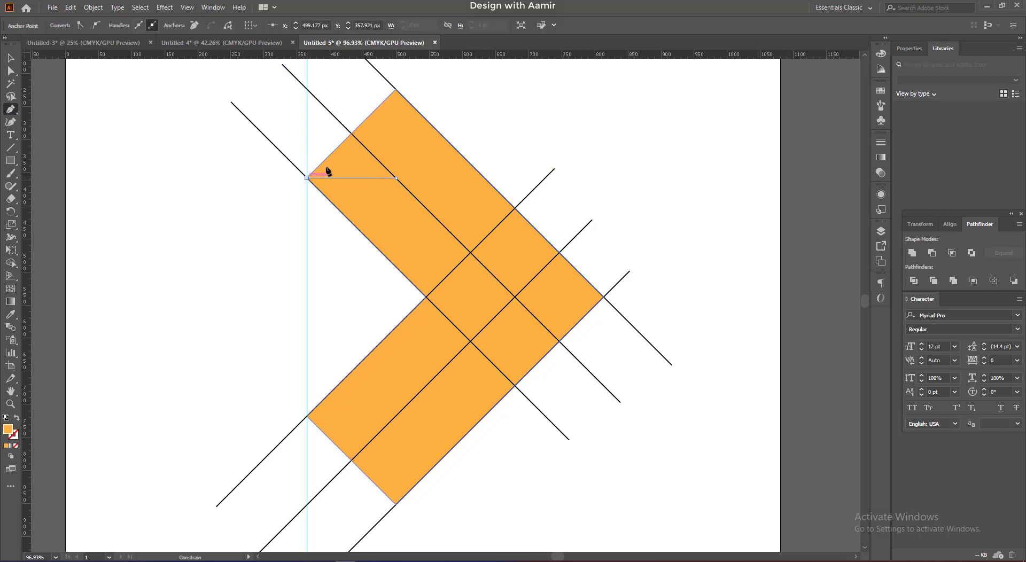
left_click(396, 90)
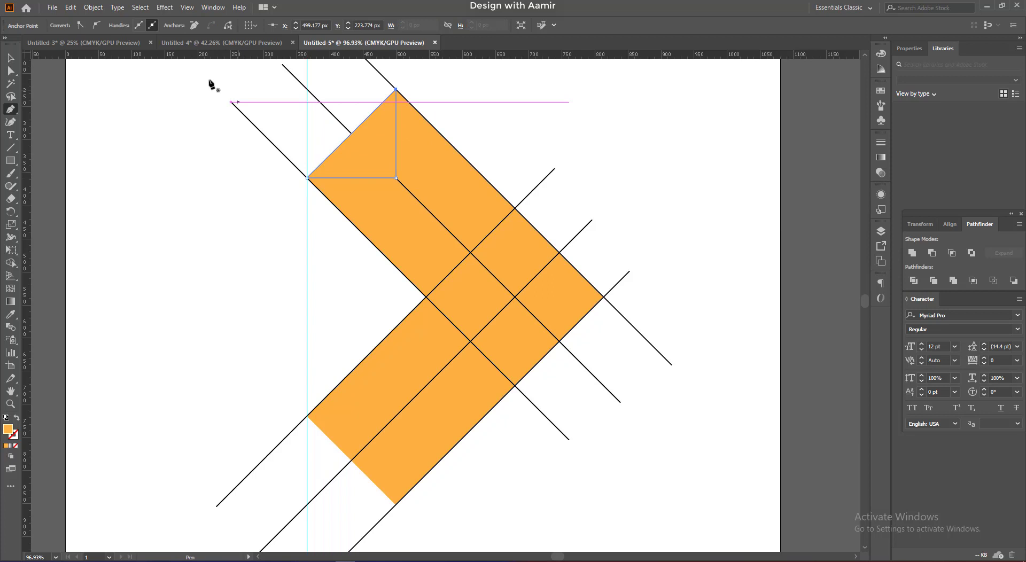
left_click(12, 58)
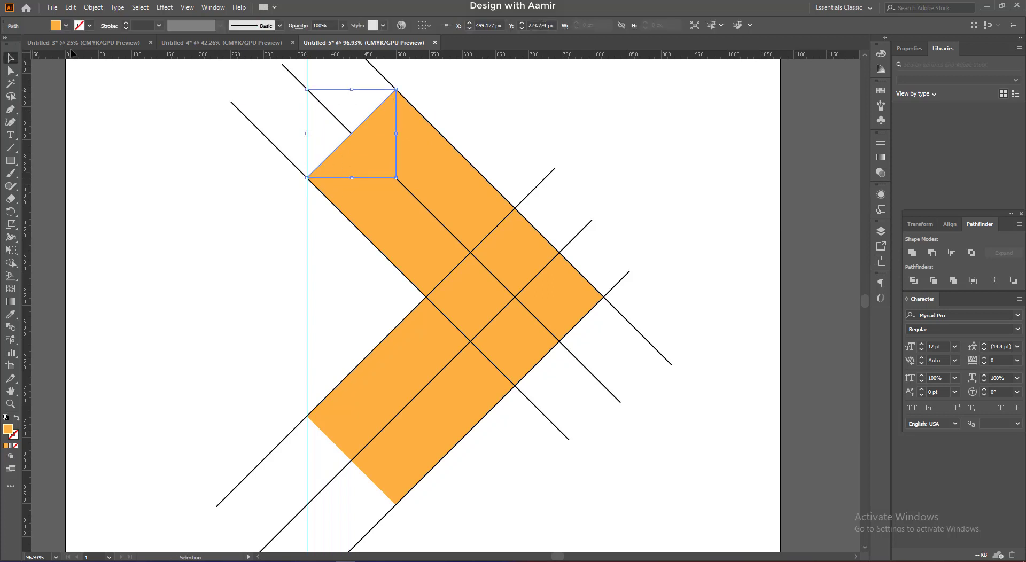
left_click(66, 26)
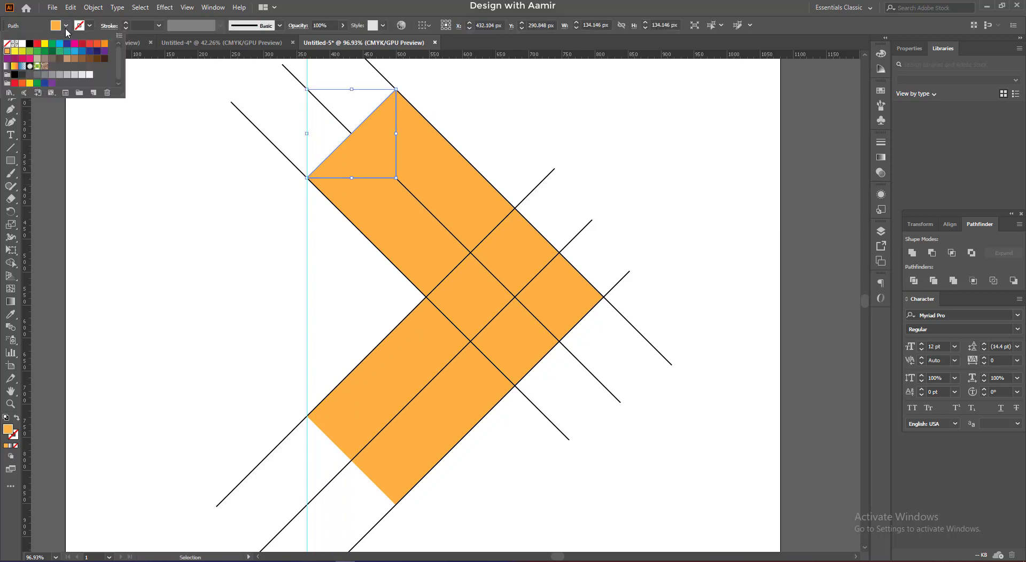
left_click(15, 51)
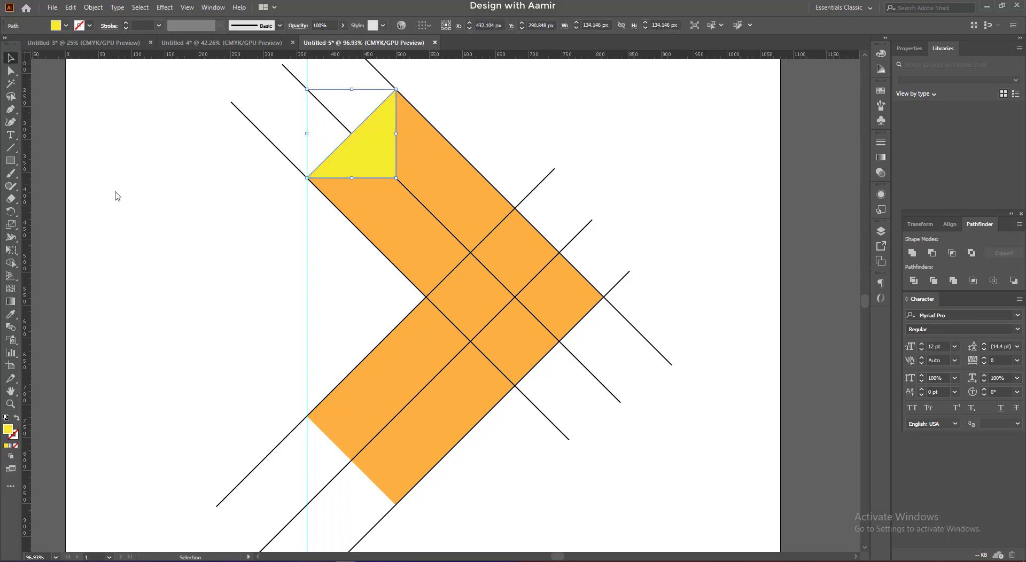
- Copy and paste the yellow triangle, rotate it 90°, and place it in the bottom corner
right_click(350, 153)
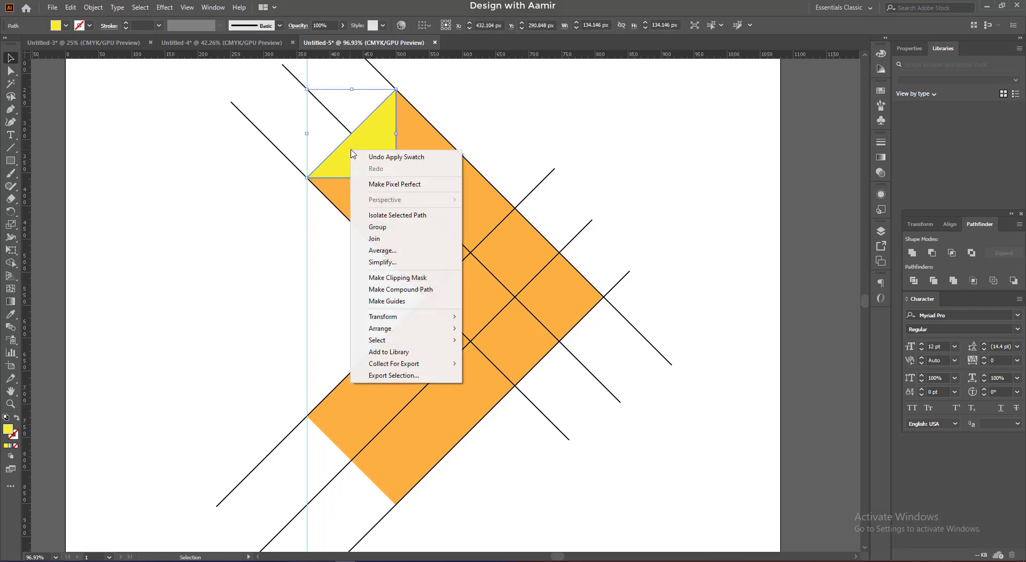
left_click(71, 7)
left_click(96, 60)
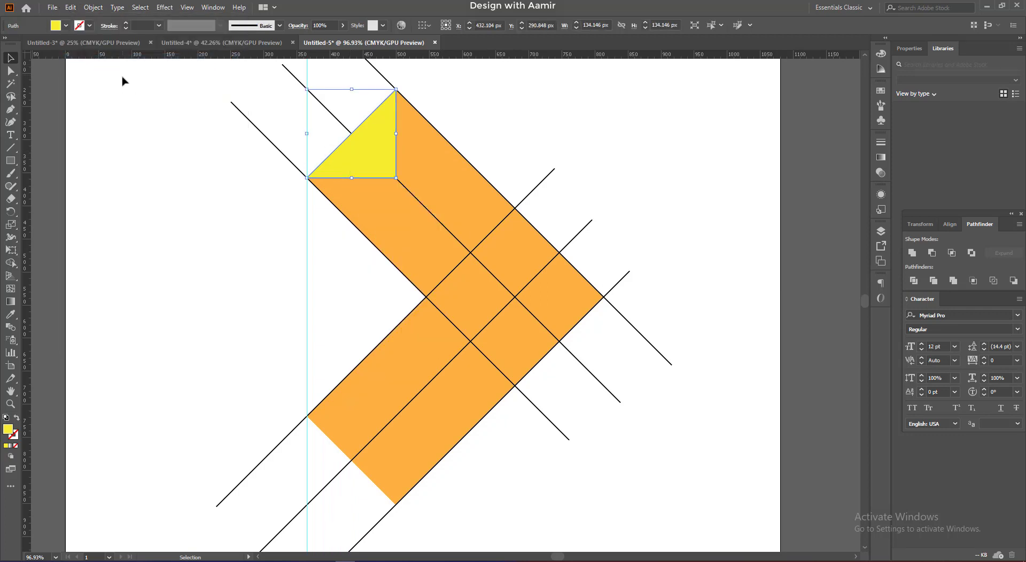
left_click(71, 7)
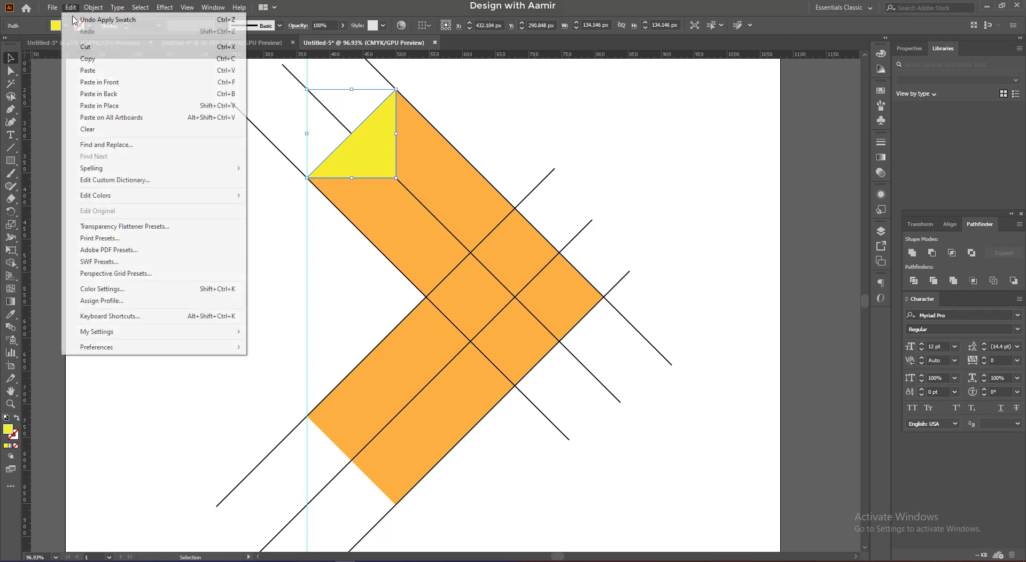
left_click(96, 69)
left_click_drag(492, 351, 527, 245)
left_click(644, 269)
left_click_drag(446, 292, 352, 446)
left_click(483, 489)
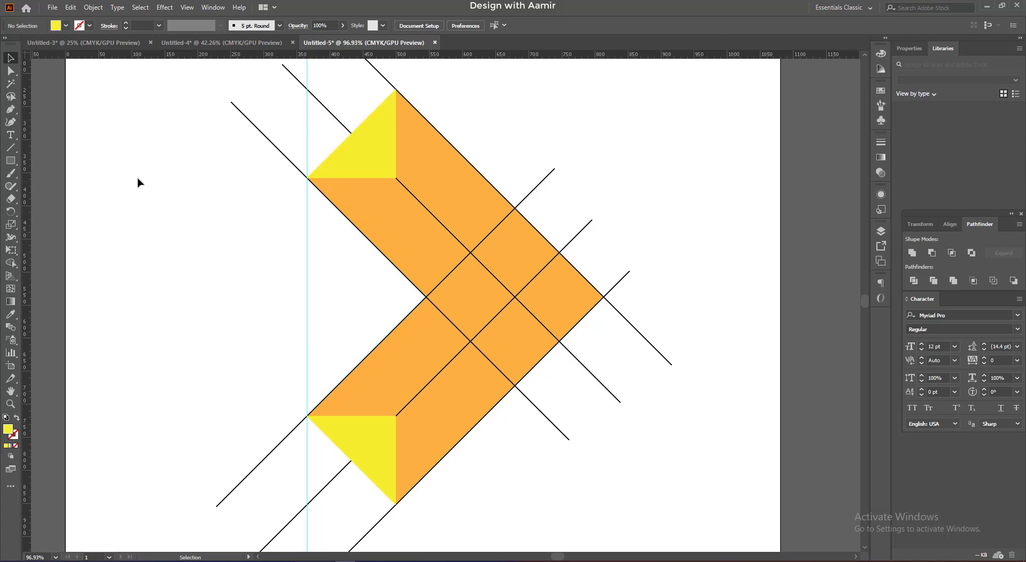
- Draw a closed yellow shape covering the chevron's upper inner arm
left_click(10, 109)
left_click(308, 178)
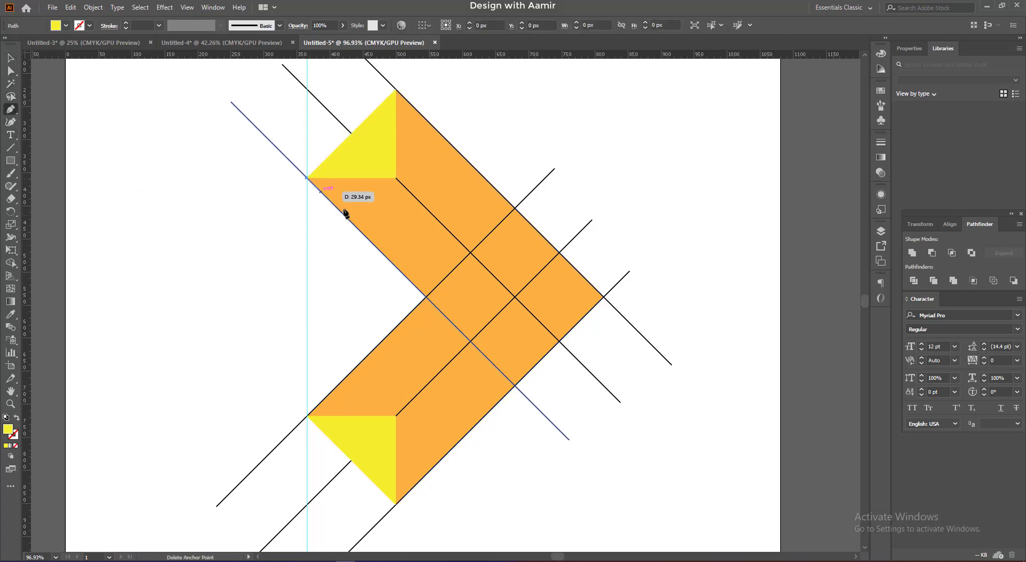
left_click(426, 297)
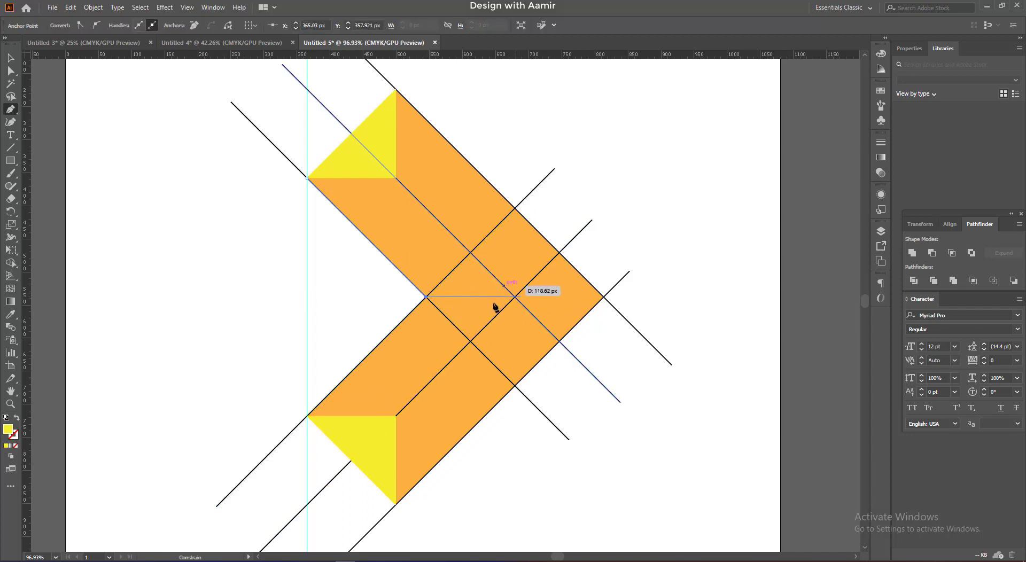
left_click(514, 296)
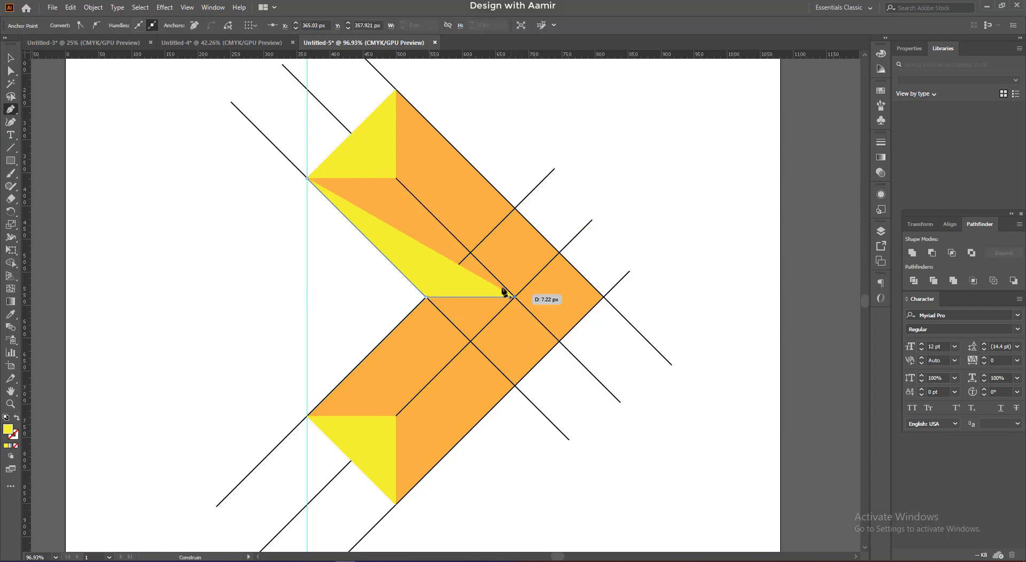
left_click(395, 178)
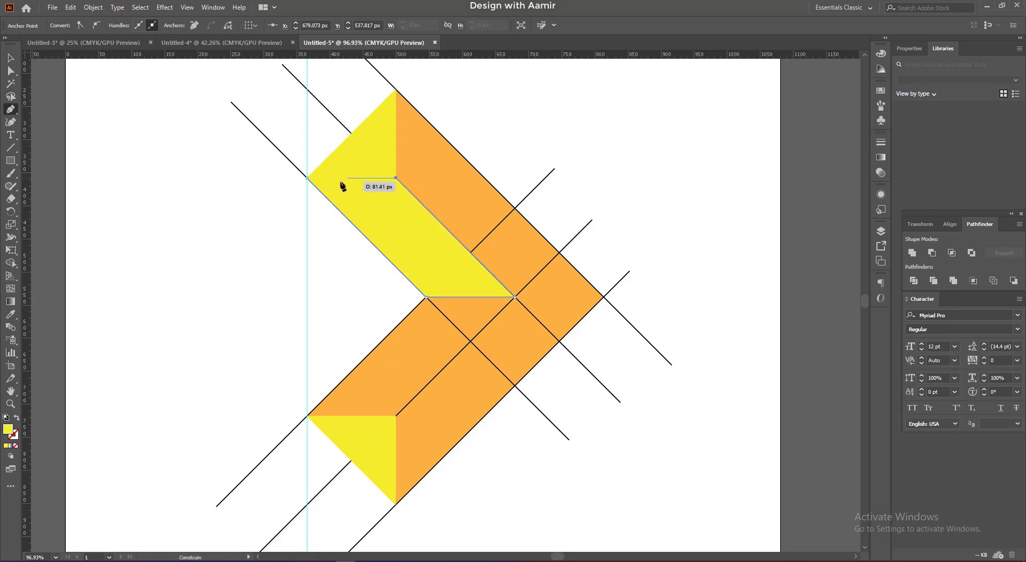
left_click(307, 178)
left_click(90, 94, "ctrl")
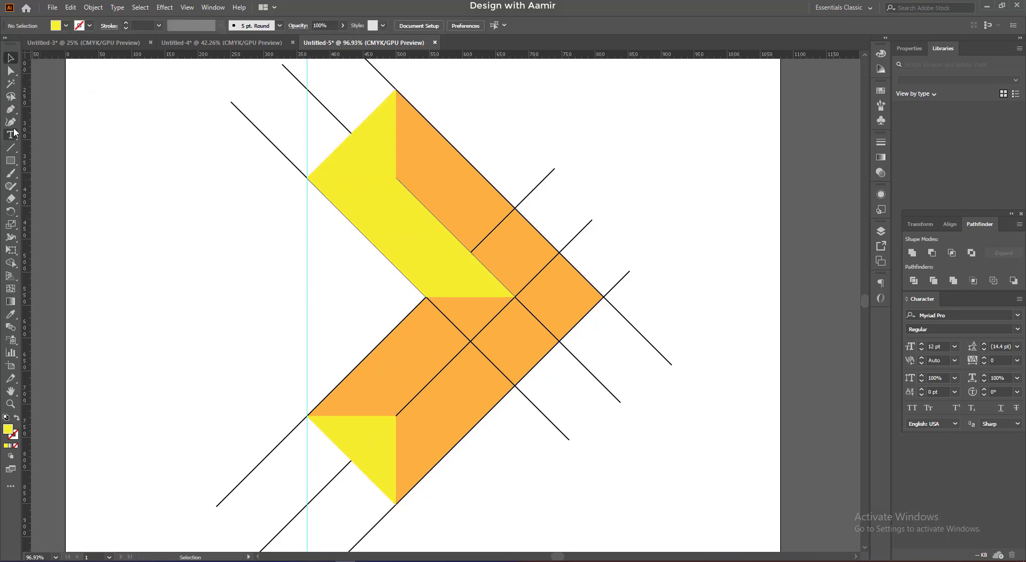
- Draw a matching yellow shape over the lower inner arm
left_click(307, 416)
left_click(426, 297)
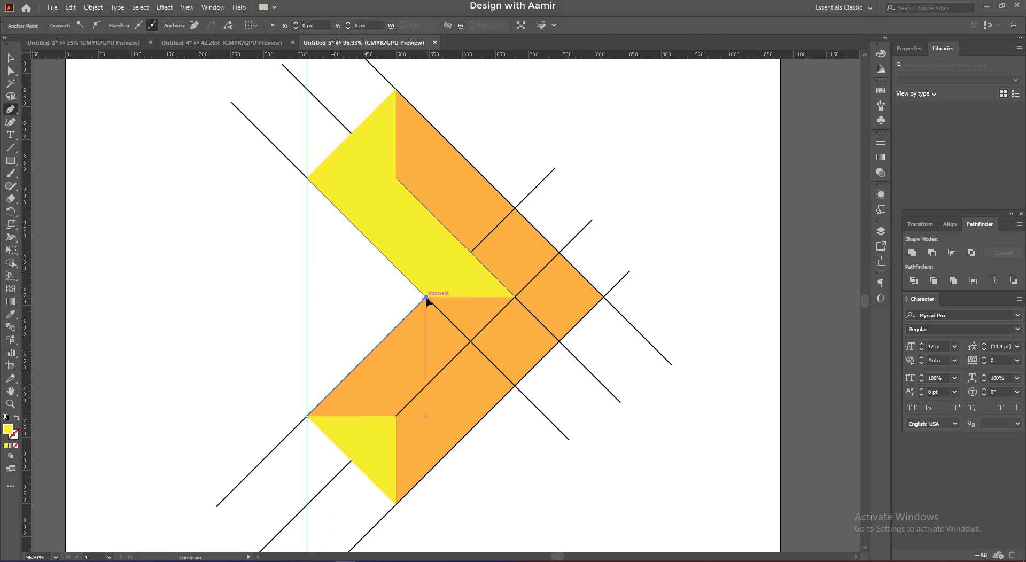
left_click(514, 297)
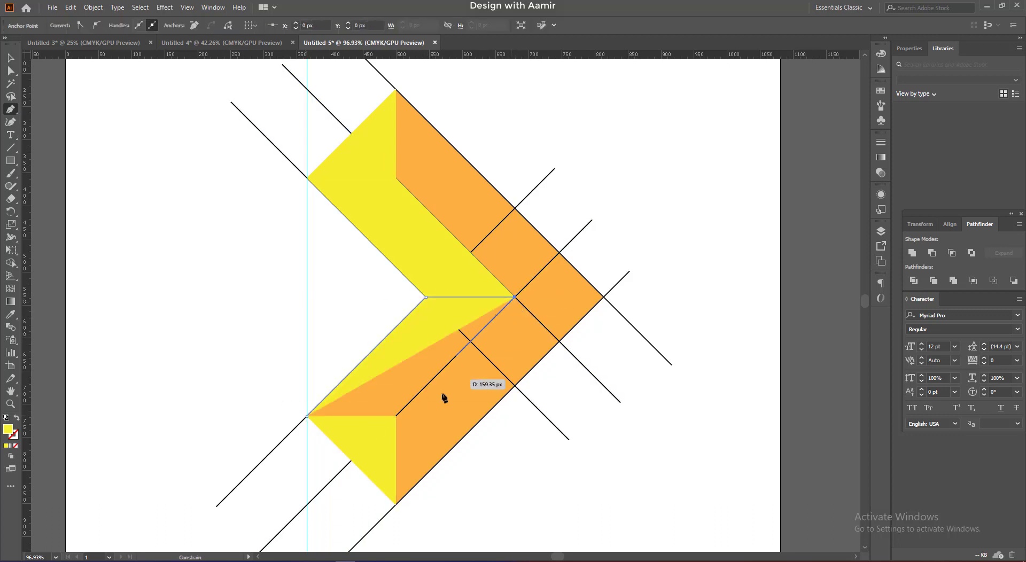
left_click(395, 416)
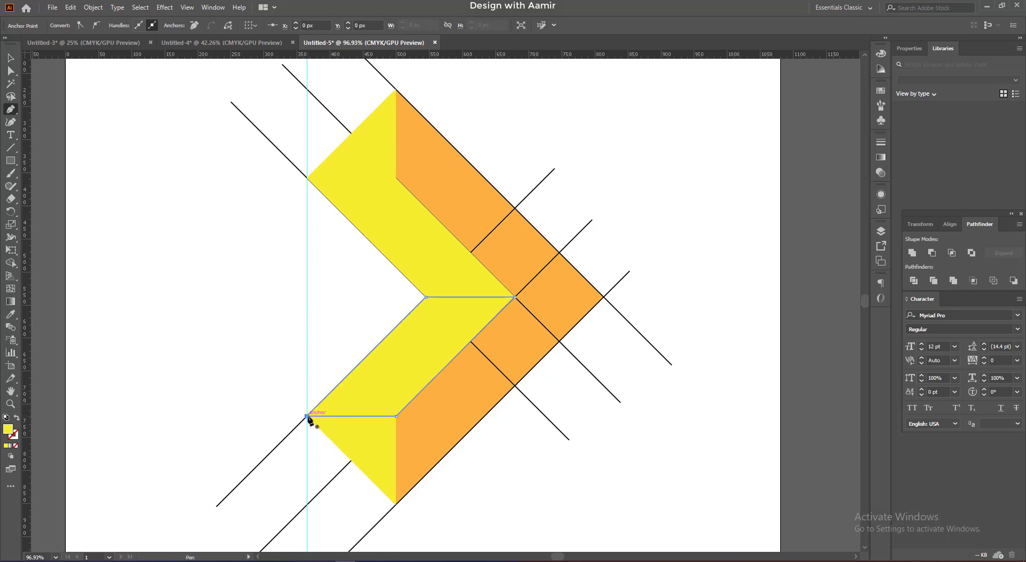
key("ctrl")
left_click(10, 57)
left_click(236, 224)
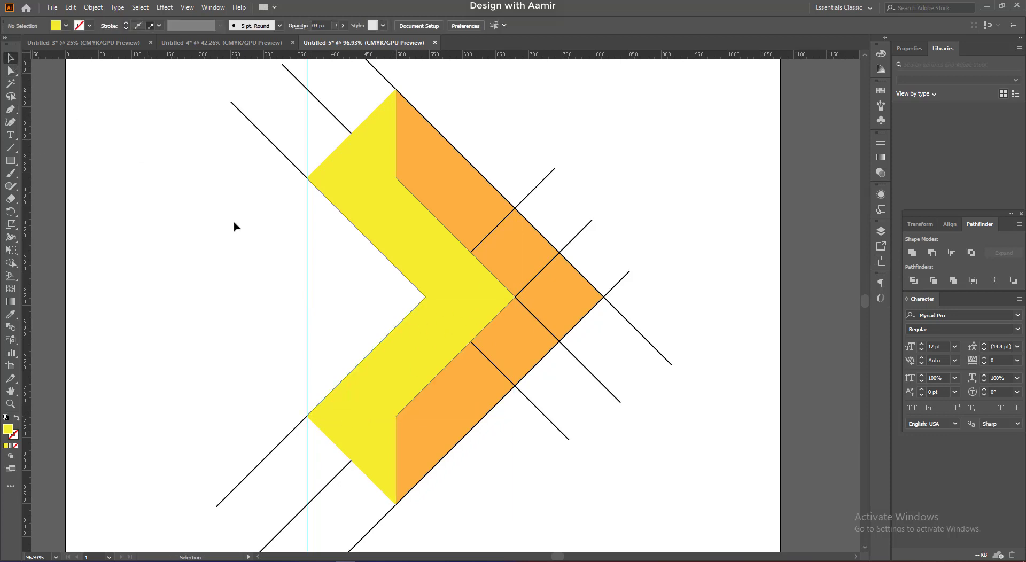
- Zoom out slightly and fill the top triangle white
key("ctrl+minus")
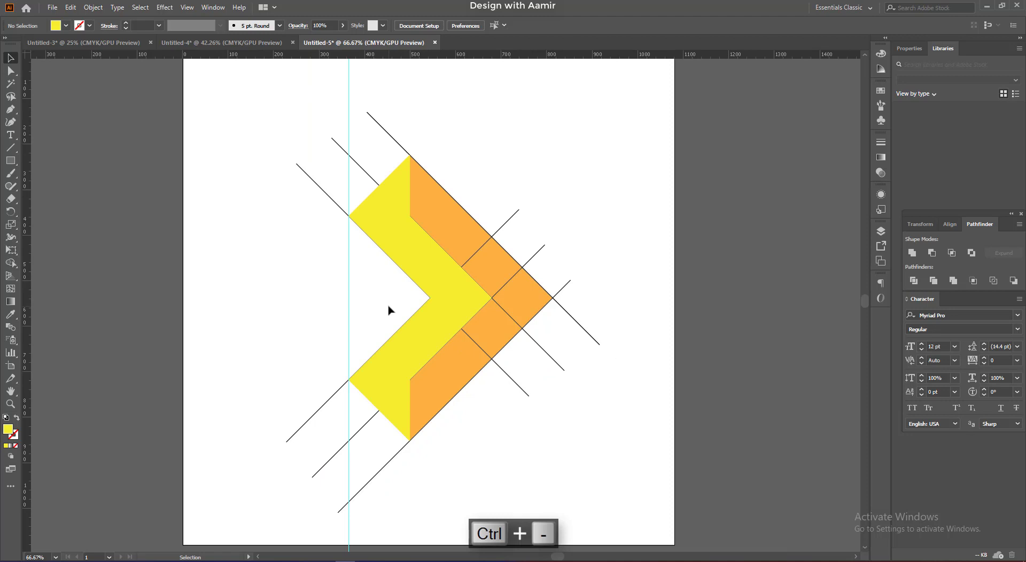
left_click(451, 199)
left_click(497, 184)
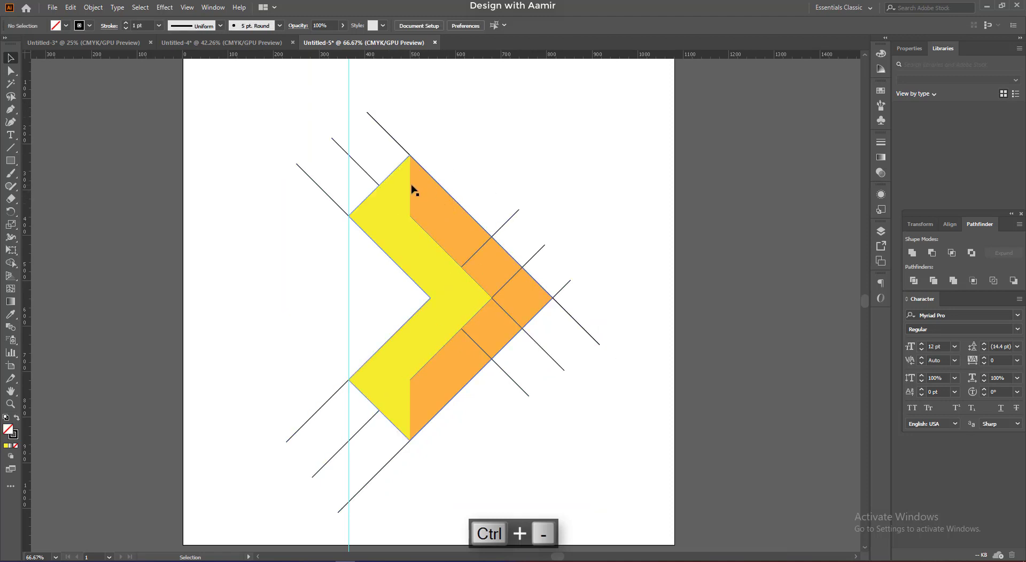
left_click(405, 188)
left_click(63, 24)
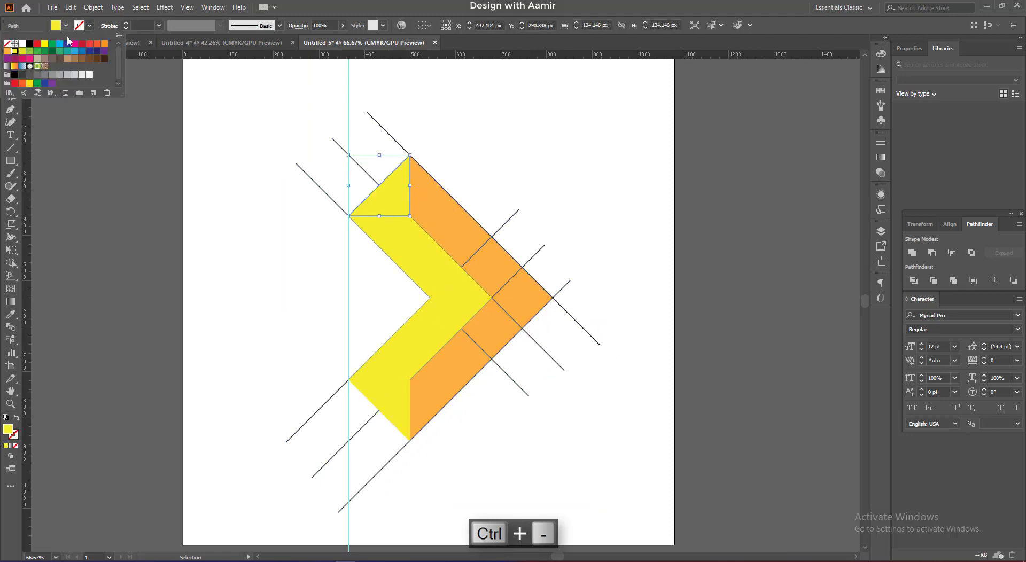
left_click(21, 43)
left_click(257, 219)
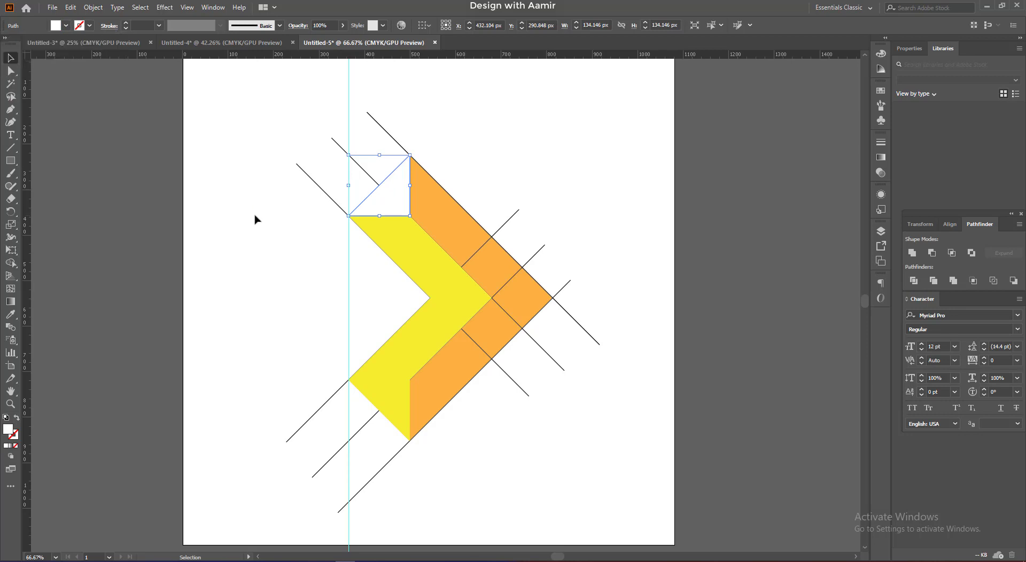
left_click(257, 220)
- Fill the upper arm dark blue
left_click(422, 332)
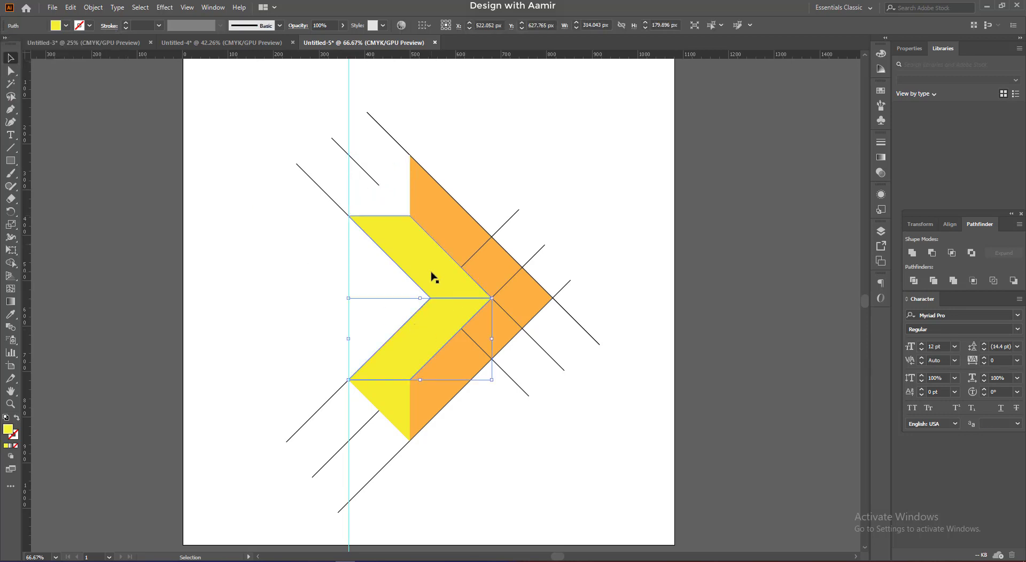
left_click(406, 190)
left_click(412, 252)
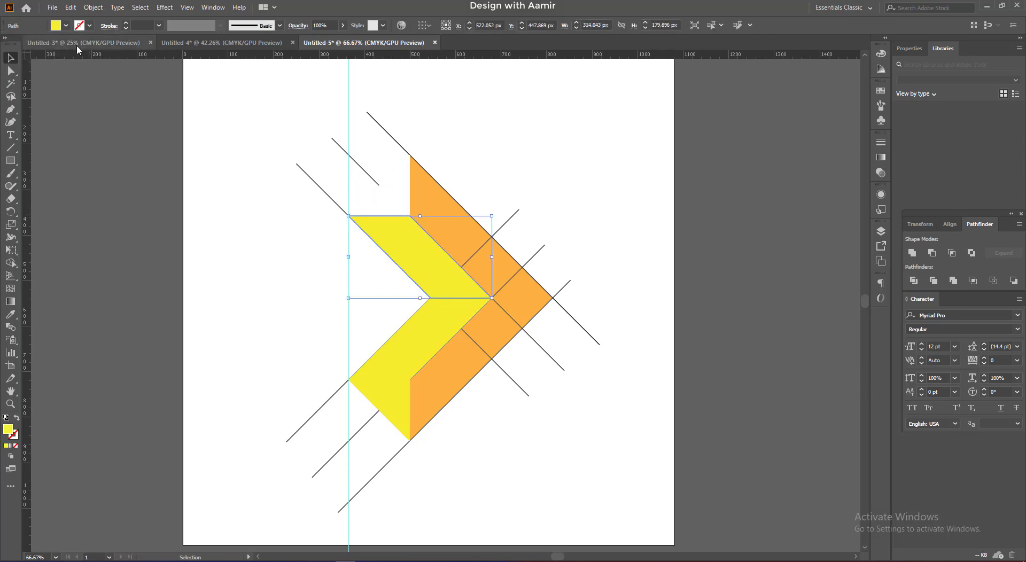
left_click(67, 27)
left_click(46, 89)
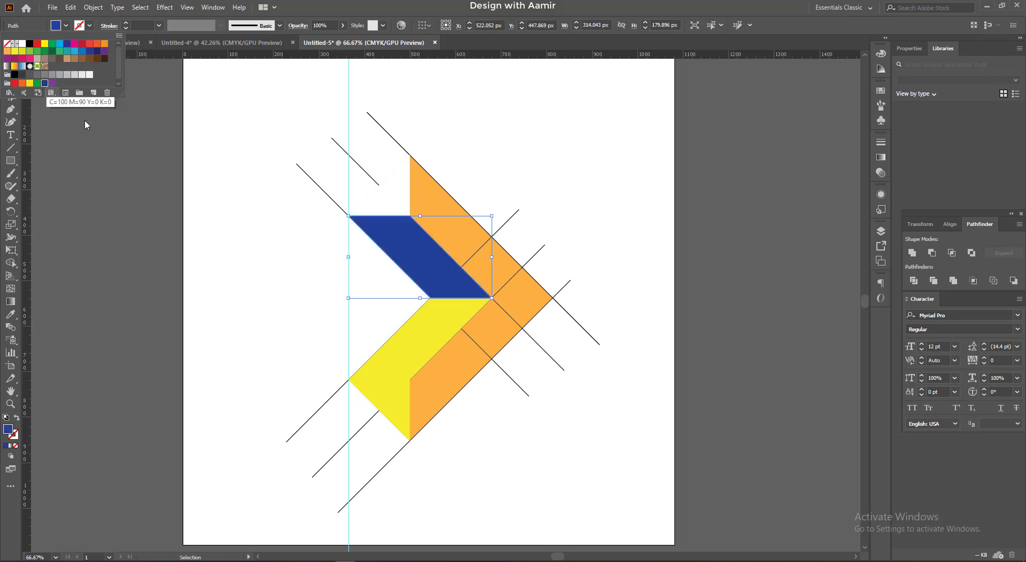
left_click(270, 247)
- Eyedrop white onto the lower arm and dark blue onto the bottom triangle
left_click(438, 334)
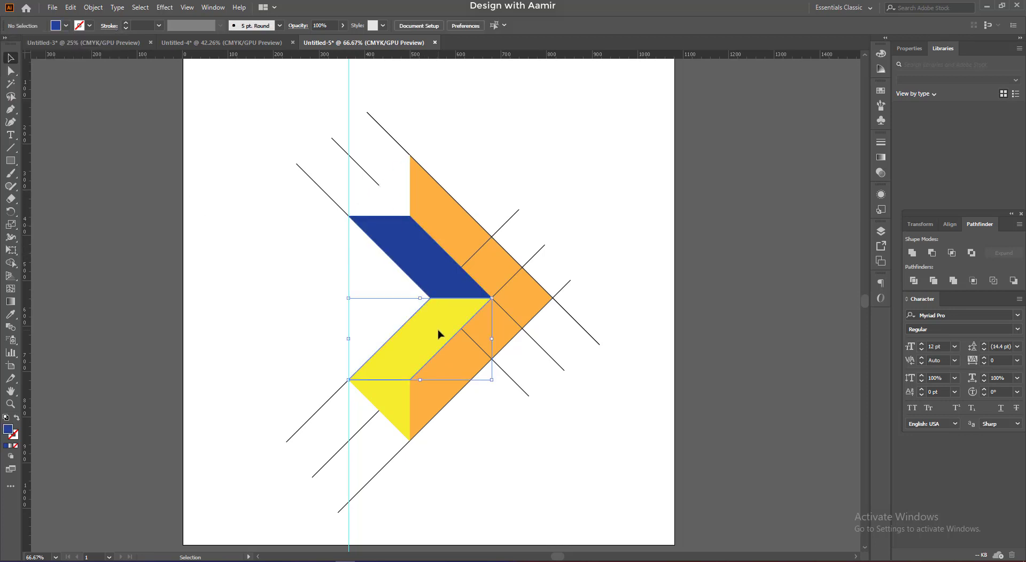
key("i")
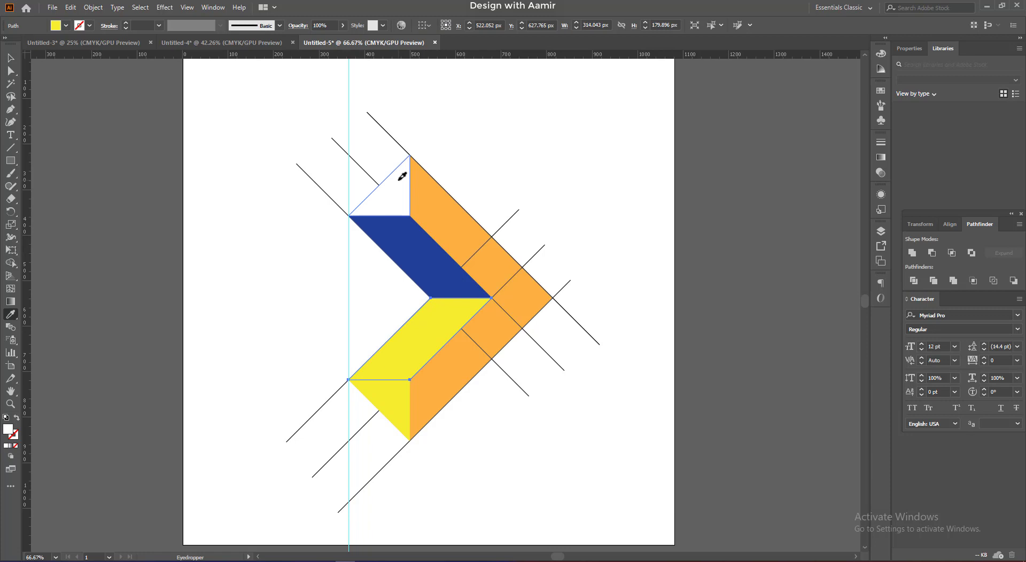
left_click(399, 173)
left_click(11, 58)
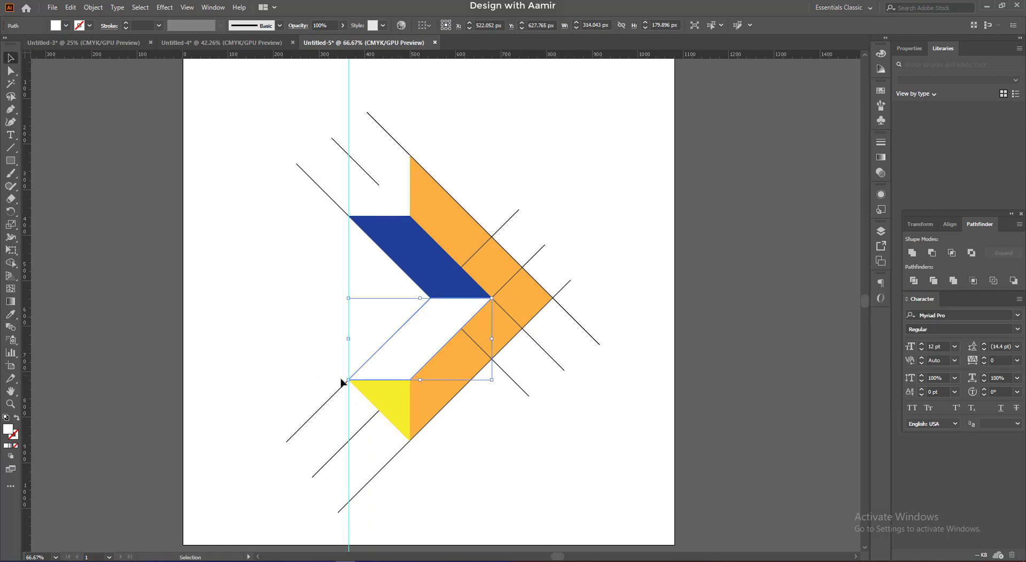
left_click(372, 394)
key("i")
left_click(424, 265)
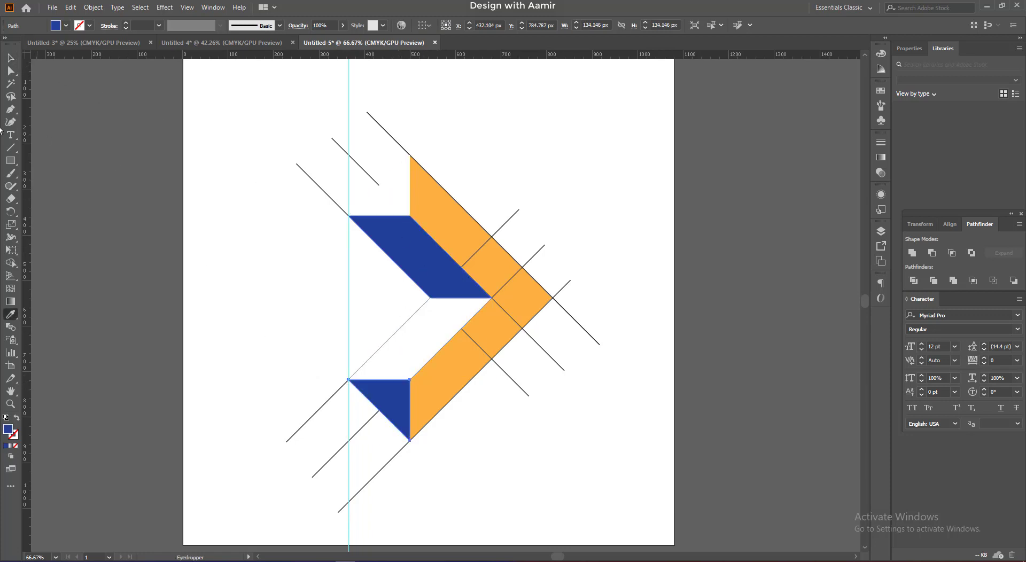
left_click(11, 57)
left_click(235, 212)
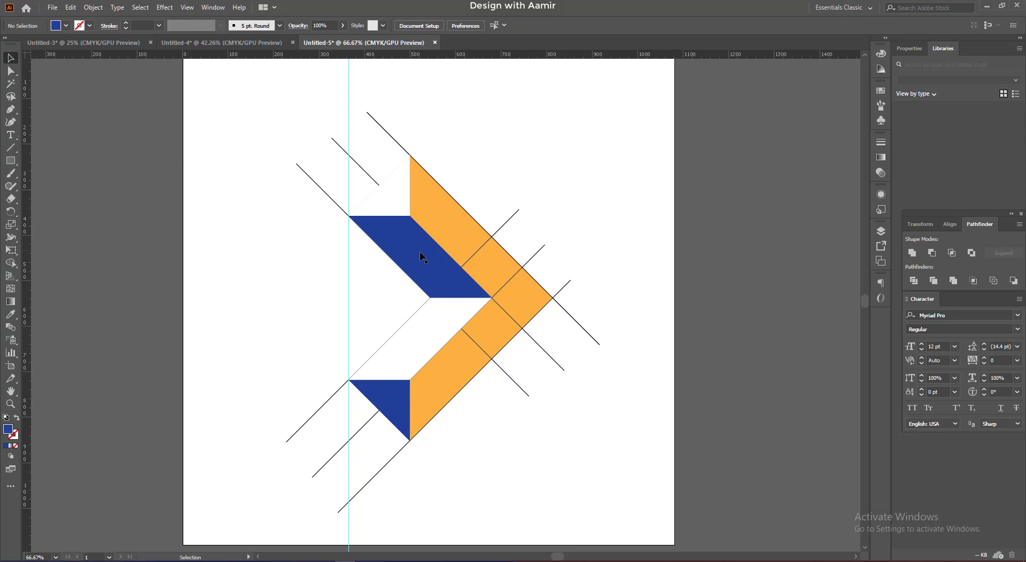
- Zoom into the chevron's right tip, set its anchor's Corners value to 10 px, and zoom back out
left_click(455, 226)
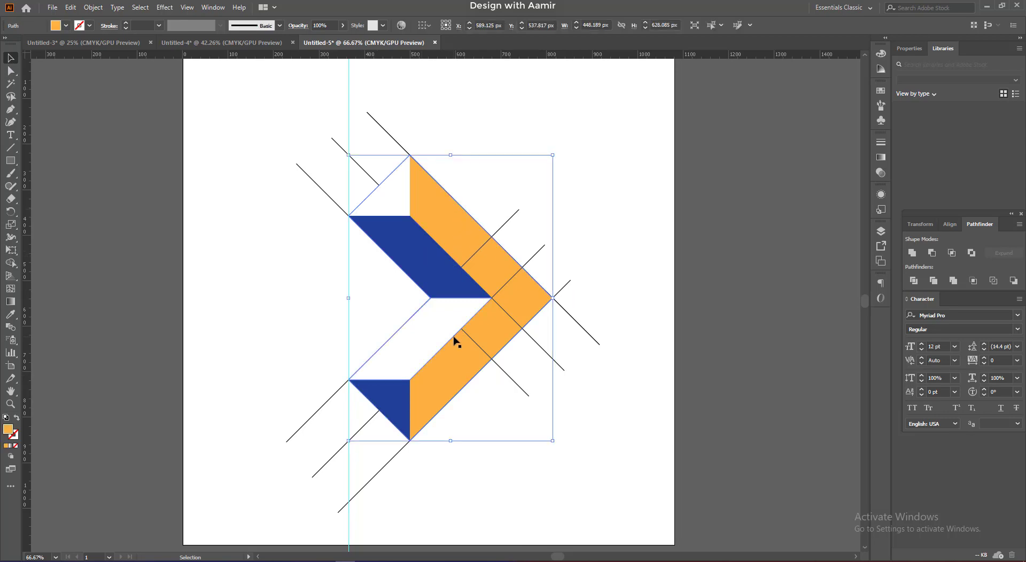
key("z")
left_click_drag(553, 298, 551, 273)
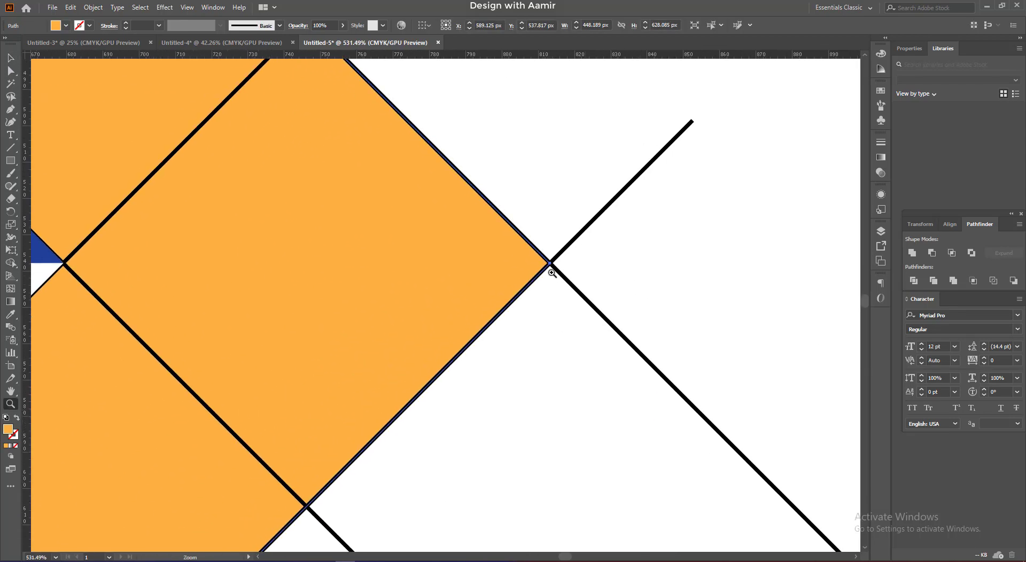
left_click(11, 70)
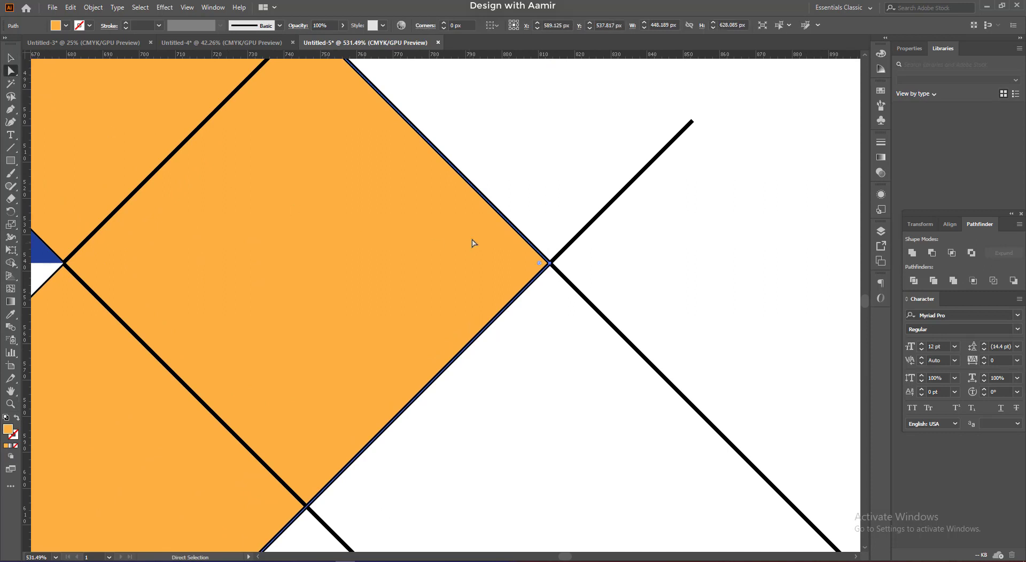
left_click(454, 25)
type("10")
key("Return")
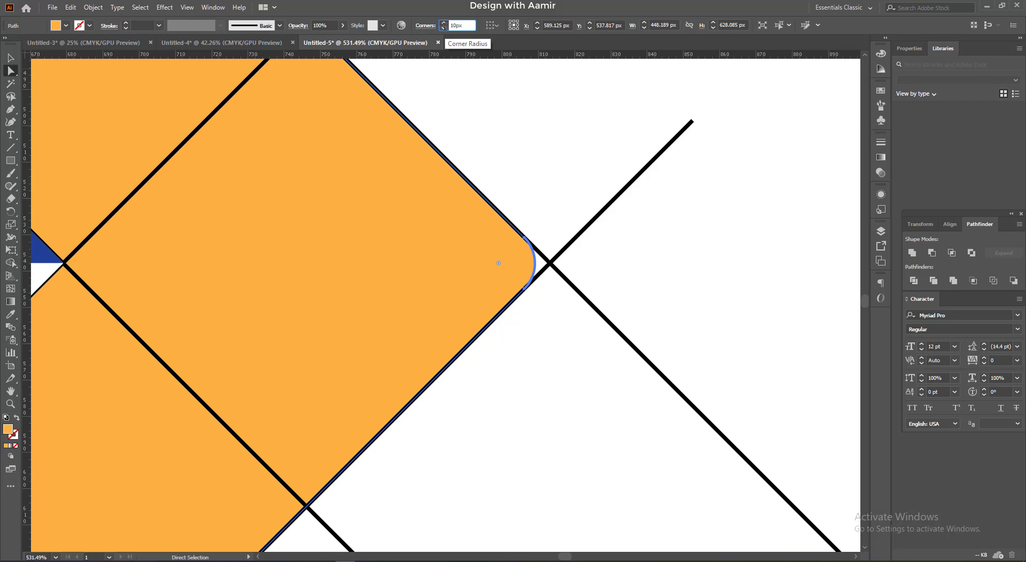
left_click(10, 57)
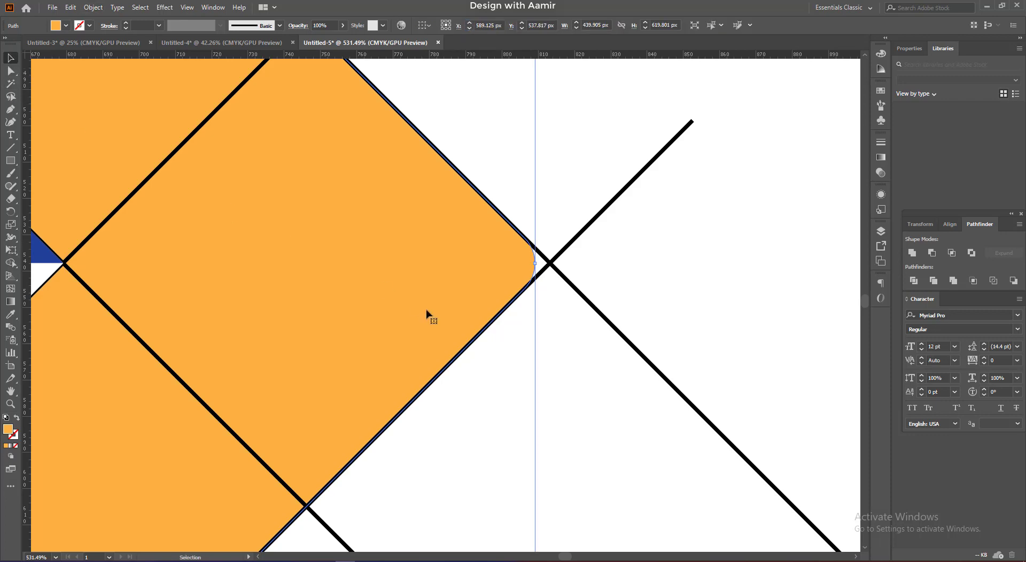
left_click(542, 332)
key("ctrl+minus")
key("ctrl+minus")
key("ctrl+minus")
key("ctrl+minus")
key("ctrl+minus")
key("ctrl+minus")
key("ctrl+minus")
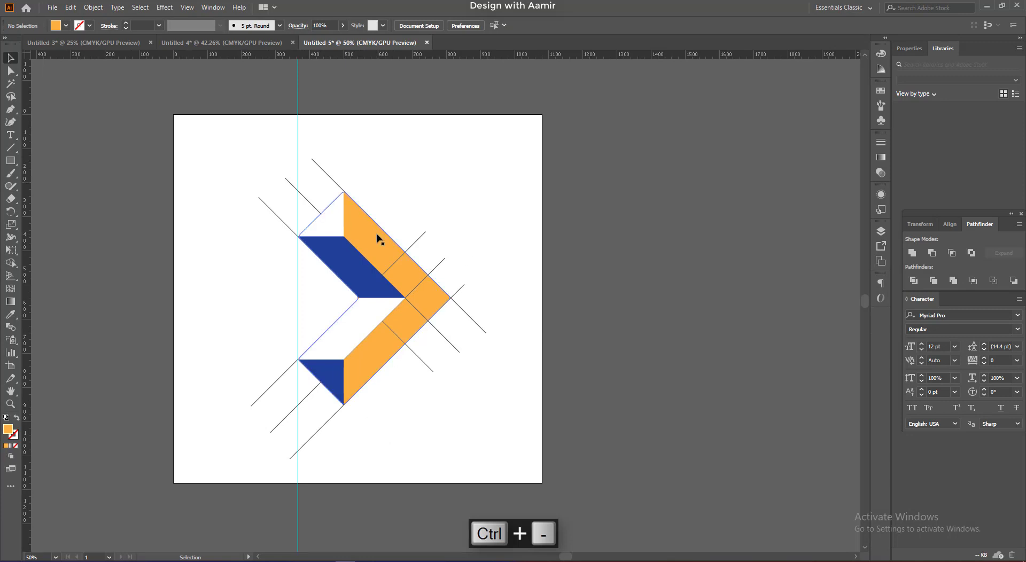
- Isolate the orange chevron and give it a white stroke
left_click(378, 235)
double_click(371, 243)
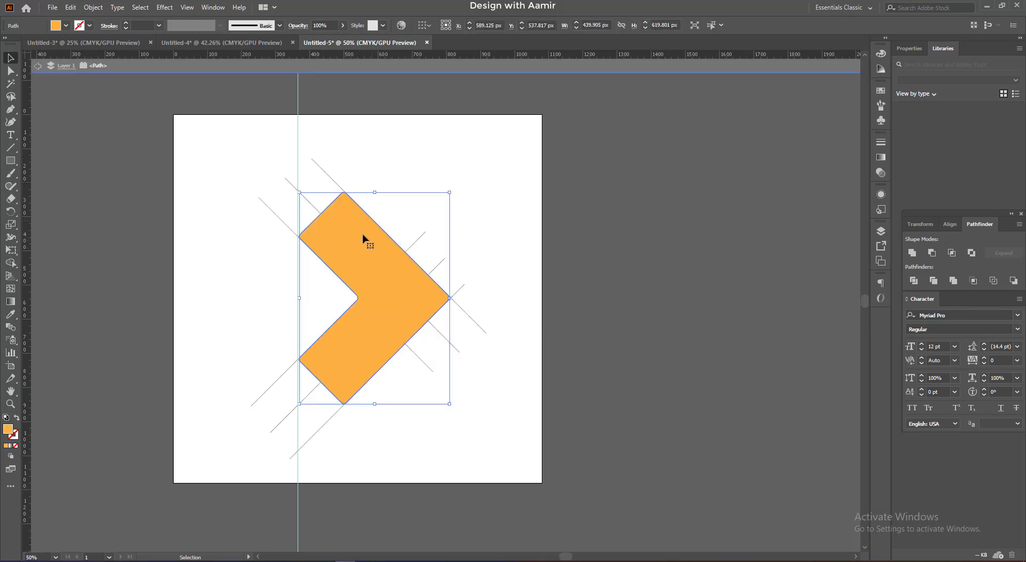
left_click(79, 26)
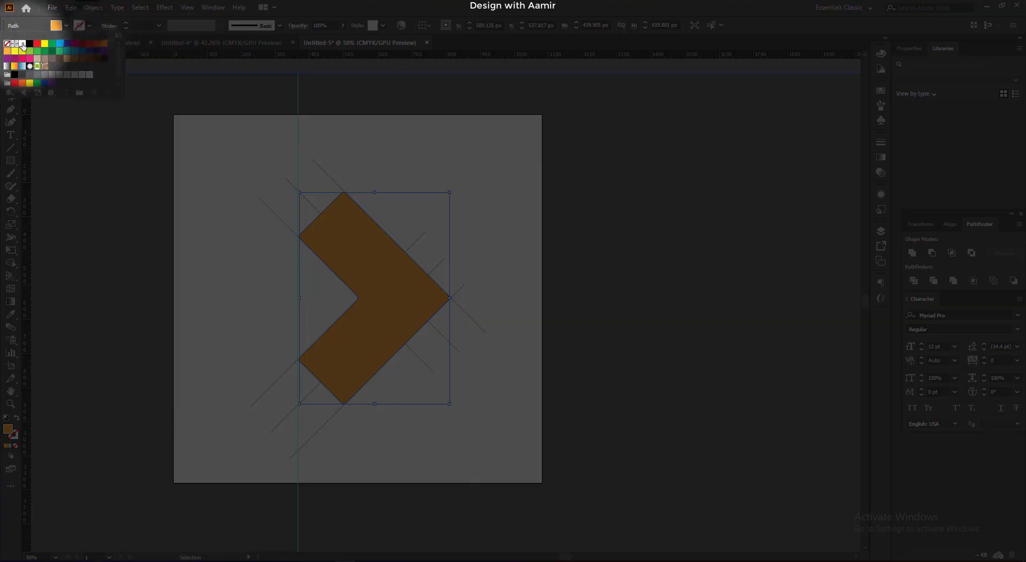
- Set the stroke to Projecting cap, Align Outside and 8 pt weight, then exit isolation
left_click(109, 26)
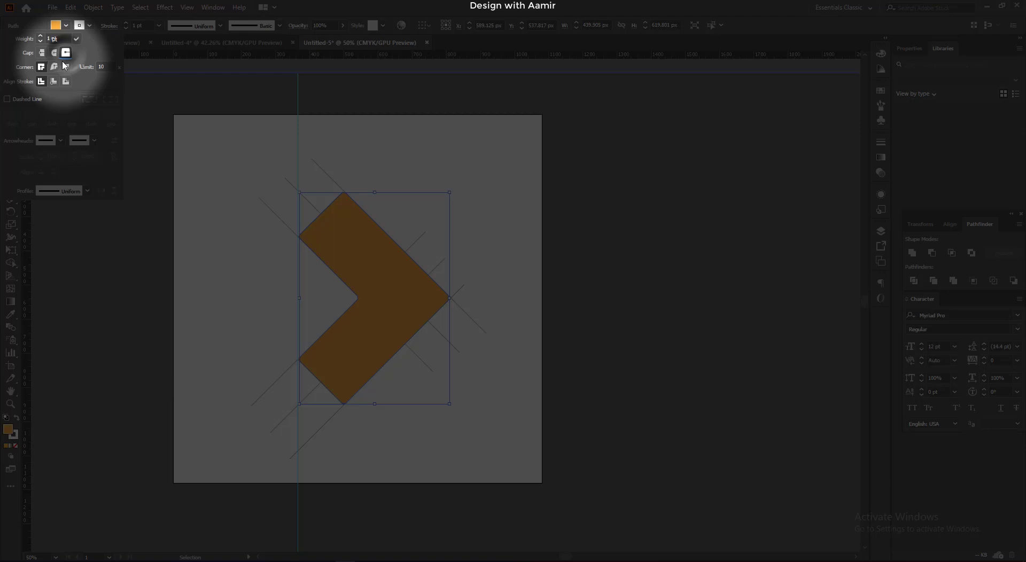
left_click(67, 53)
left_click(66, 81)
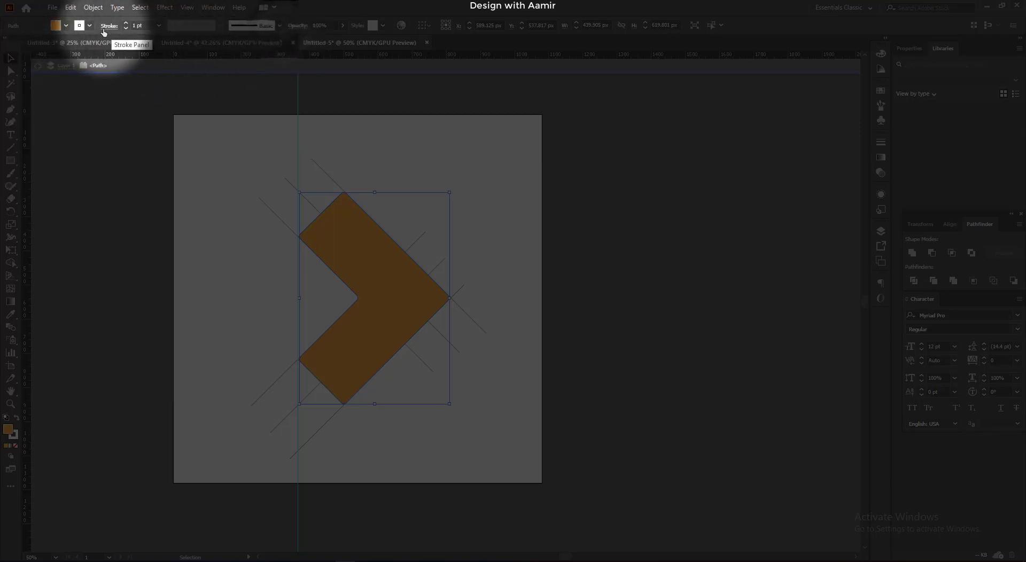
left_click(158, 25)
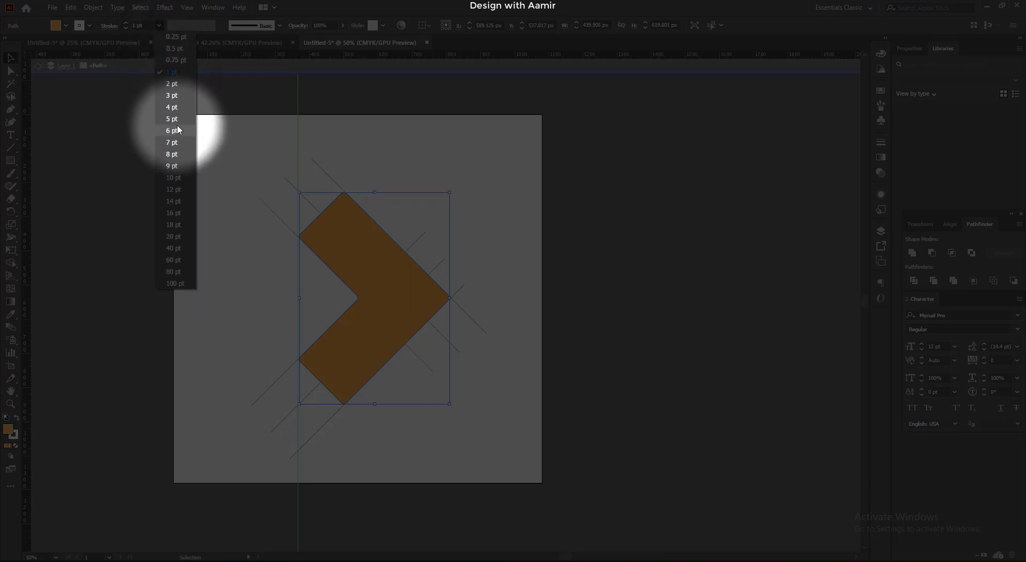
left_click(171, 153)
left_click(182, 200)
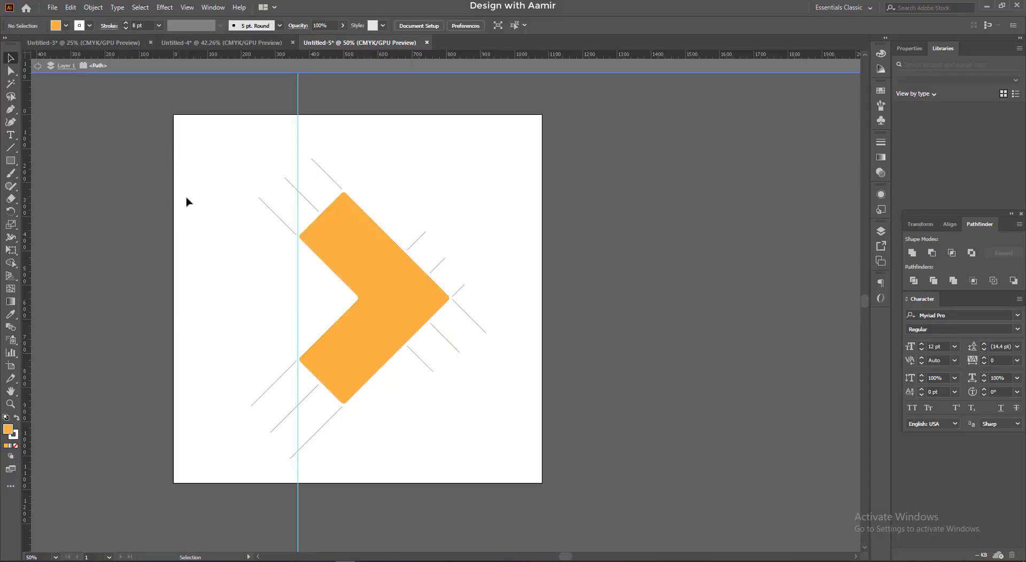
double_click(185, 200)
- Zoom in on the chevron and lock the construction lines group with Ctrl+2
left_click(398, 243)
left_click(533, 292)
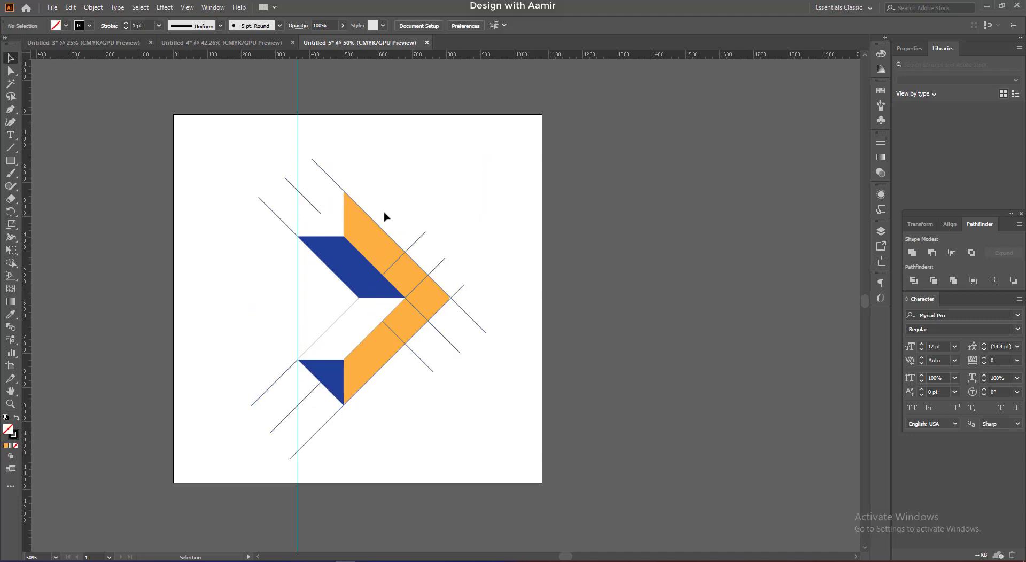
key("z")
left_click_drag(363, 270, 21, 56)
key("v")
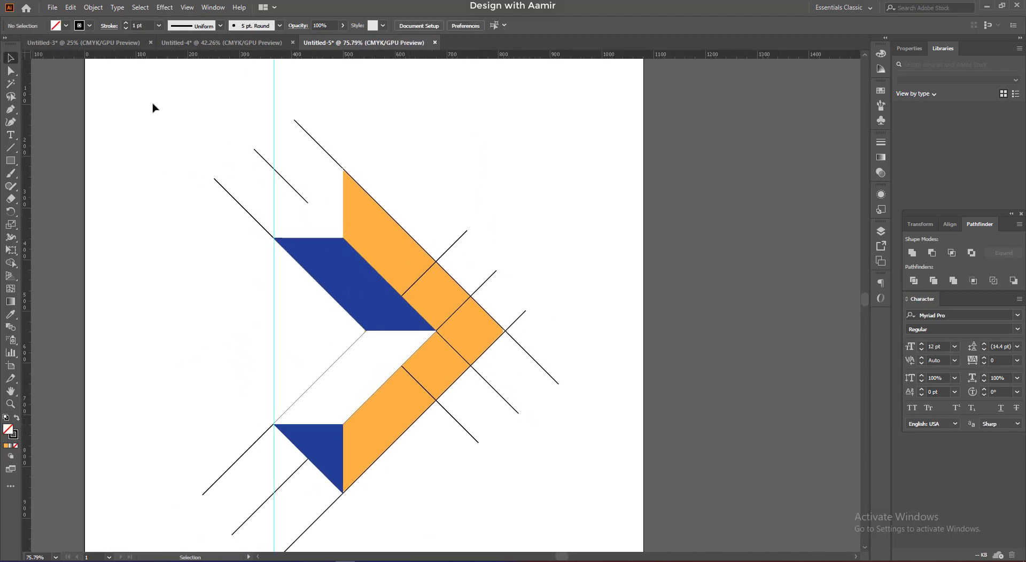
left_click(254, 152)
key("ctrl+2")
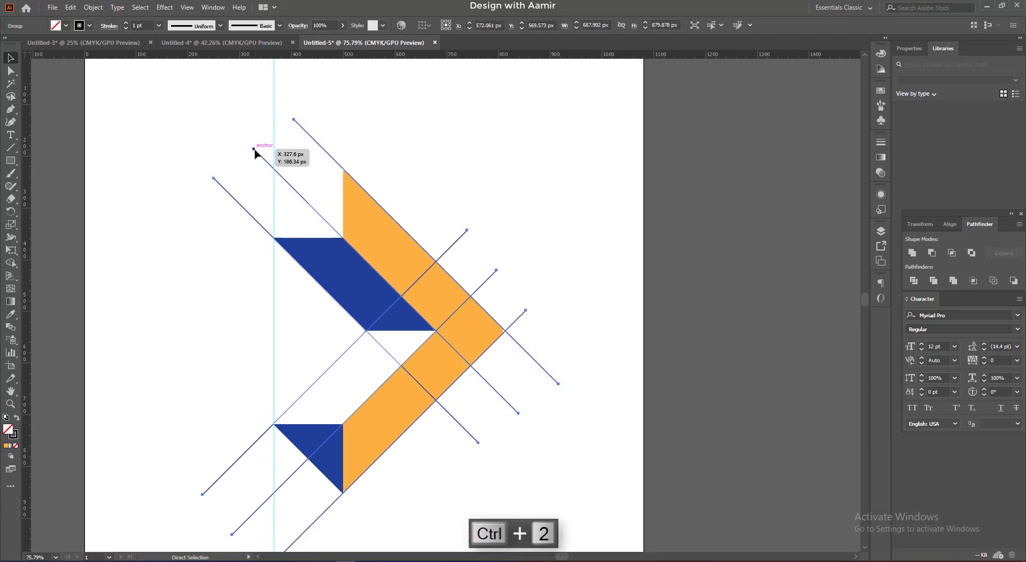
- Select and delete the vertical guide
left_click(385, 254)
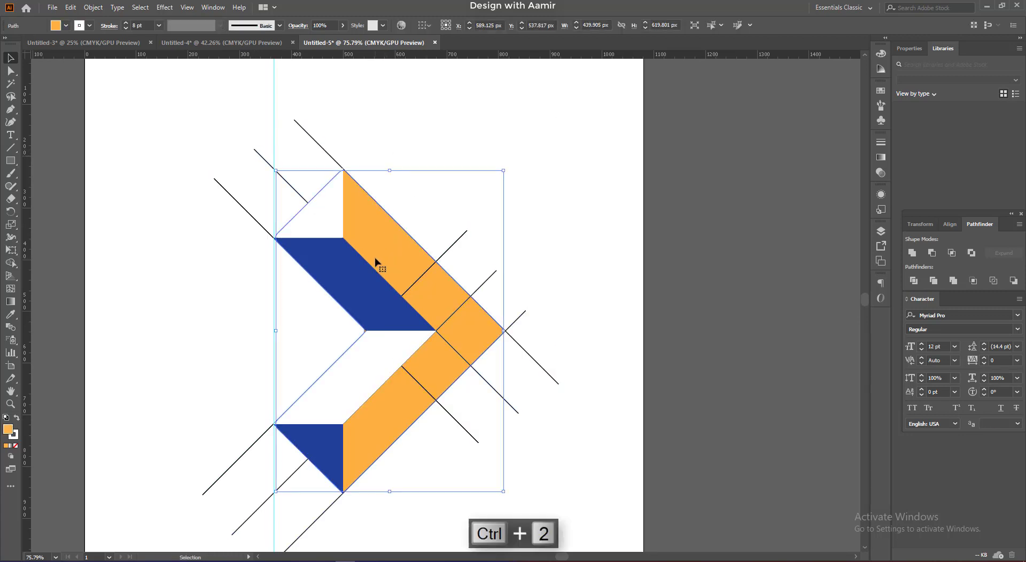
left_click(374, 163)
left_click(274, 117)
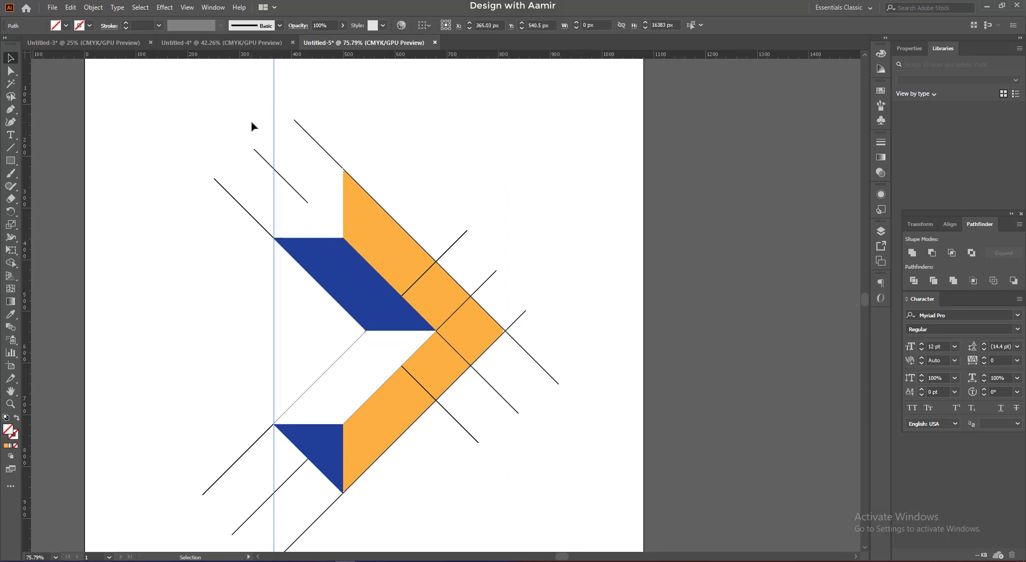
key("Delete")
- Move the coloured chevron pieces onto the pasteboard at right, undoing a stray move
left_click_drag(174, 111, 492, 481)
left_click_drag(419, 338, 811, 319)
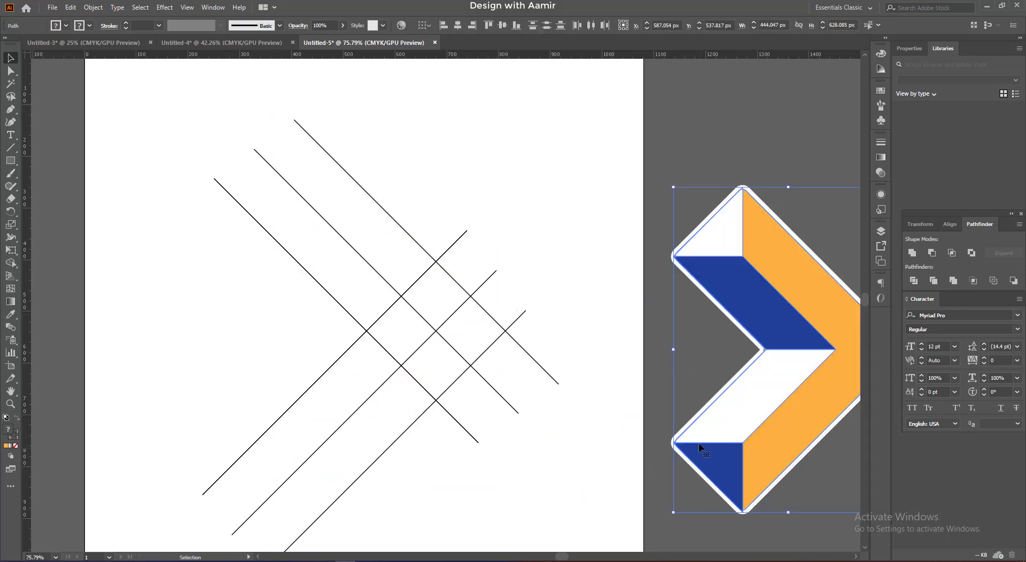
scroll(616, 514, "right", 5)
left_click(617, 514)
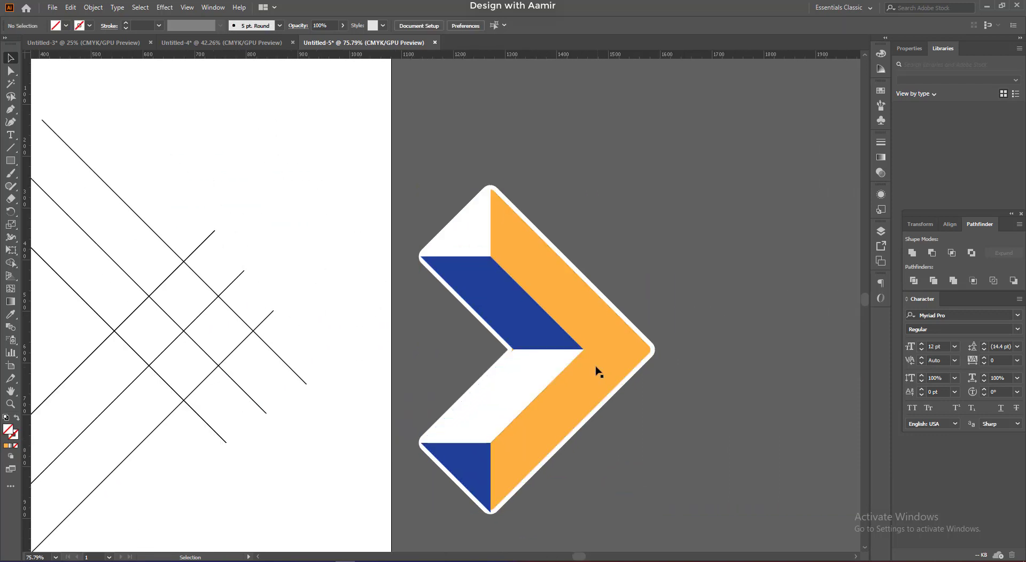
left_click_drag(600, 367, 648, 356)
left_click(729, 429)
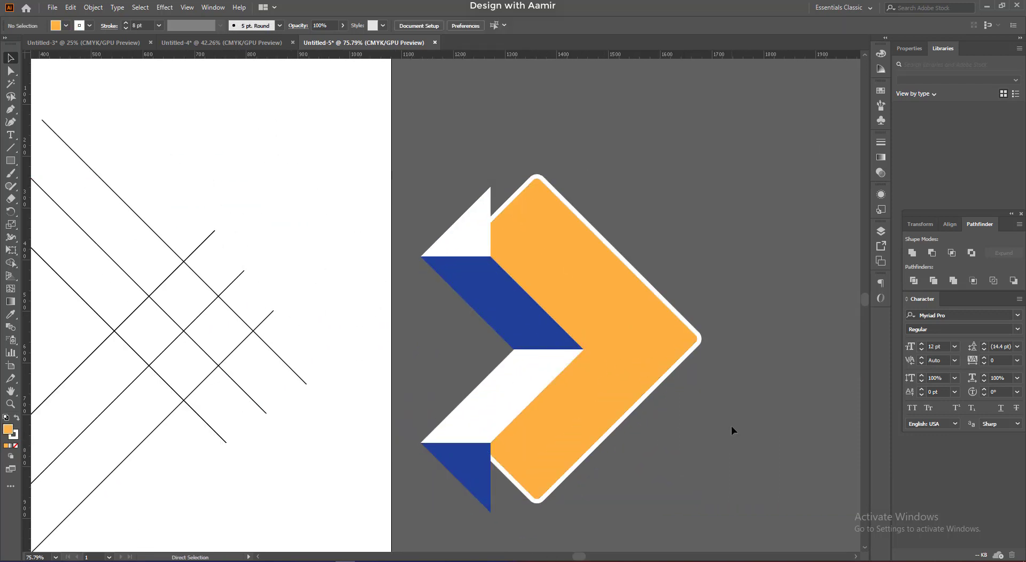
key("ctrl+z")
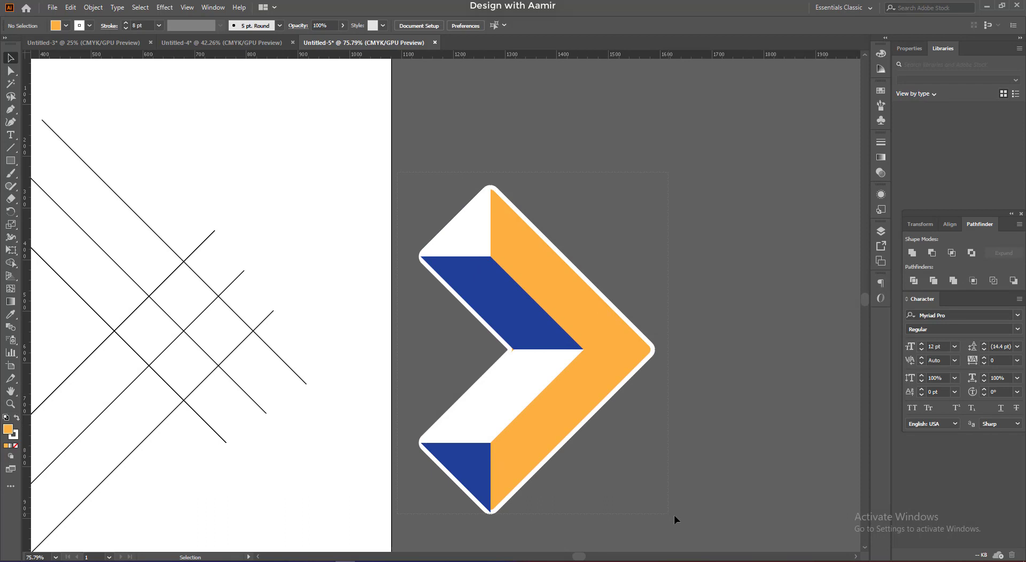
- Group the chevron pieces, move the group up and right, and zoom out
left_click(597, 409)
right_click(586, 392)
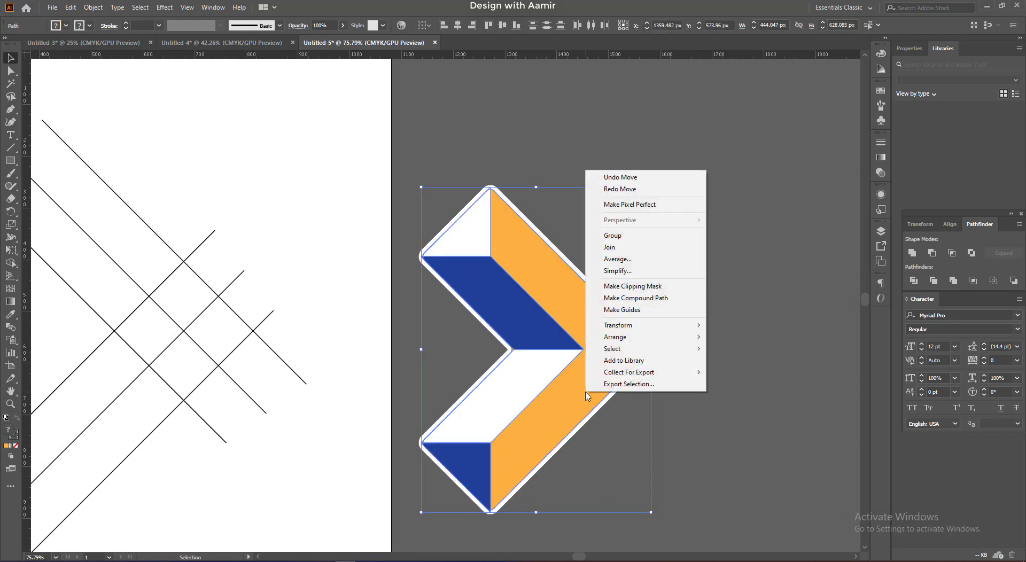
left_click(611, 238)
left_click(685, 258)
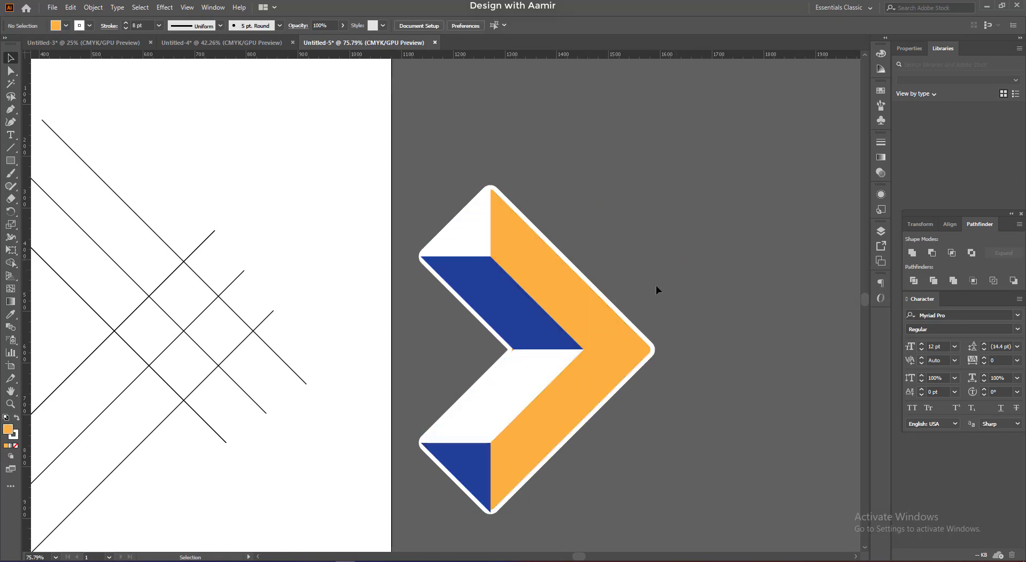
left_click_drag(568, 310, 631, 258)
left_click(735, 358)
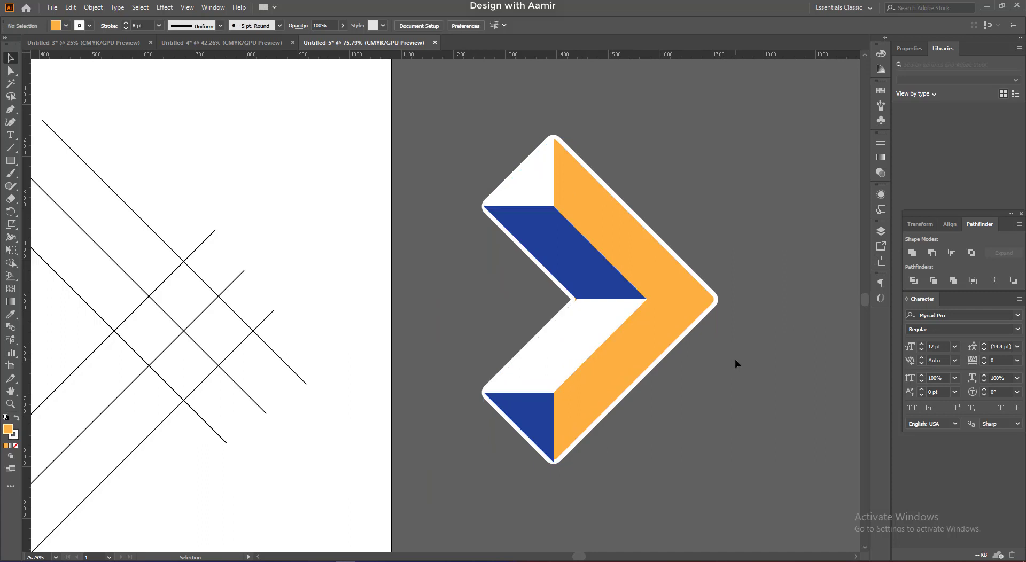
key("ctrl+minus")
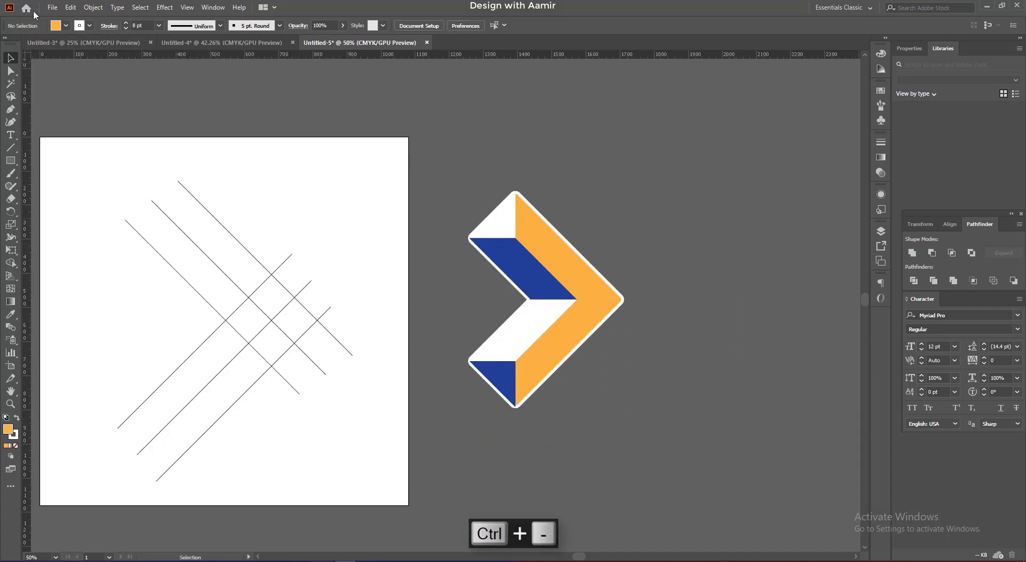
- Create a new blank 1080 × 1080 px document from File > New
left_click(52, 8)
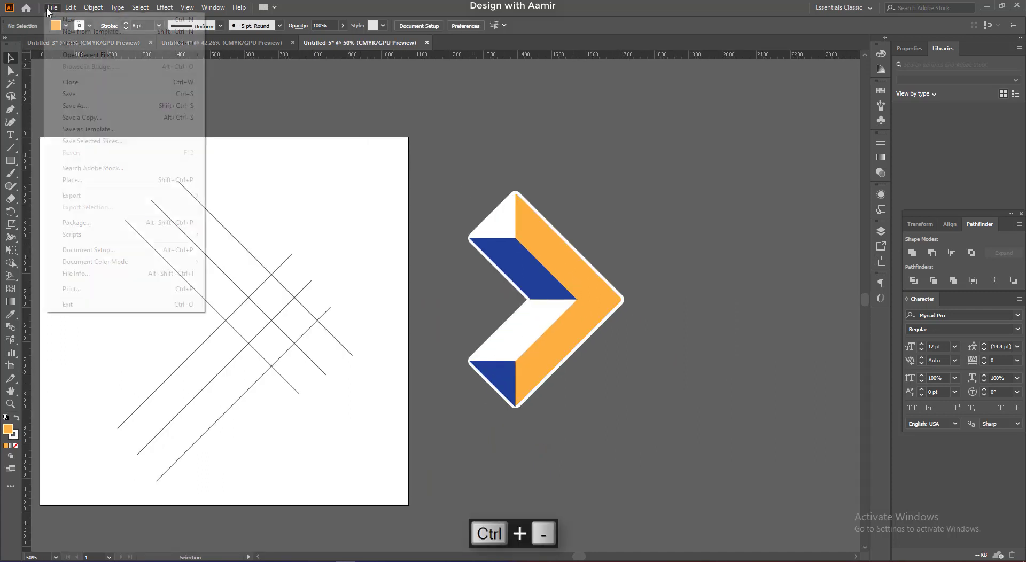
left_click(75, 24)
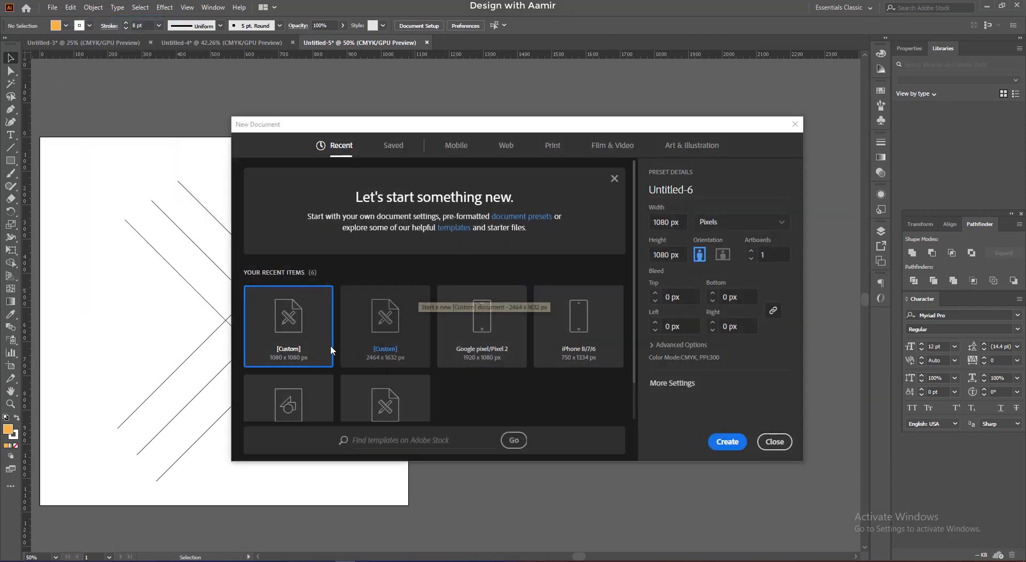
double_click(297, 344)
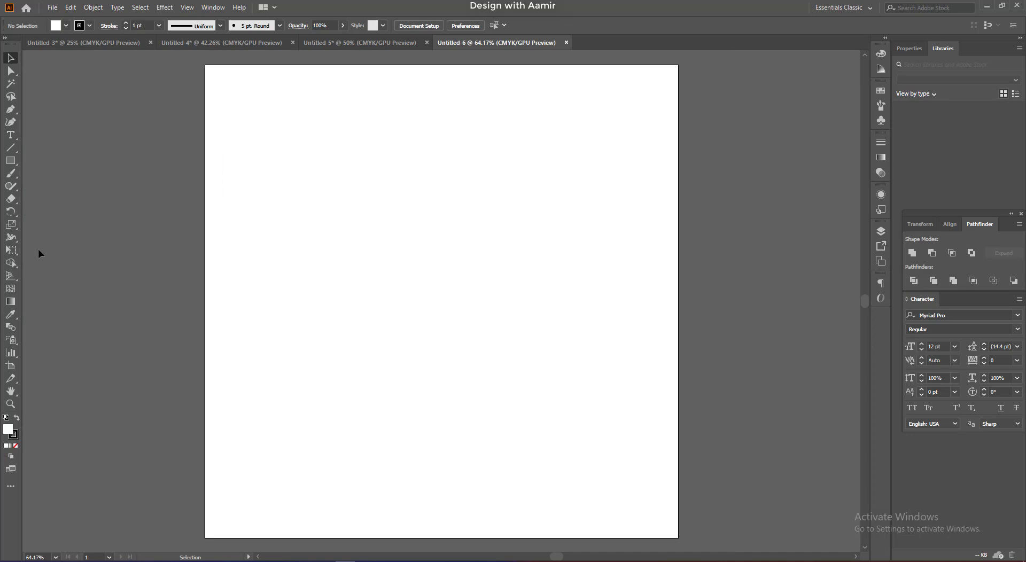
- Draw a 1080 × 1080 px orange rectangle with no stroke using the Rectangle dialog
left_click(11, 160)
left_click(89, 26)
left_click(8, 43)
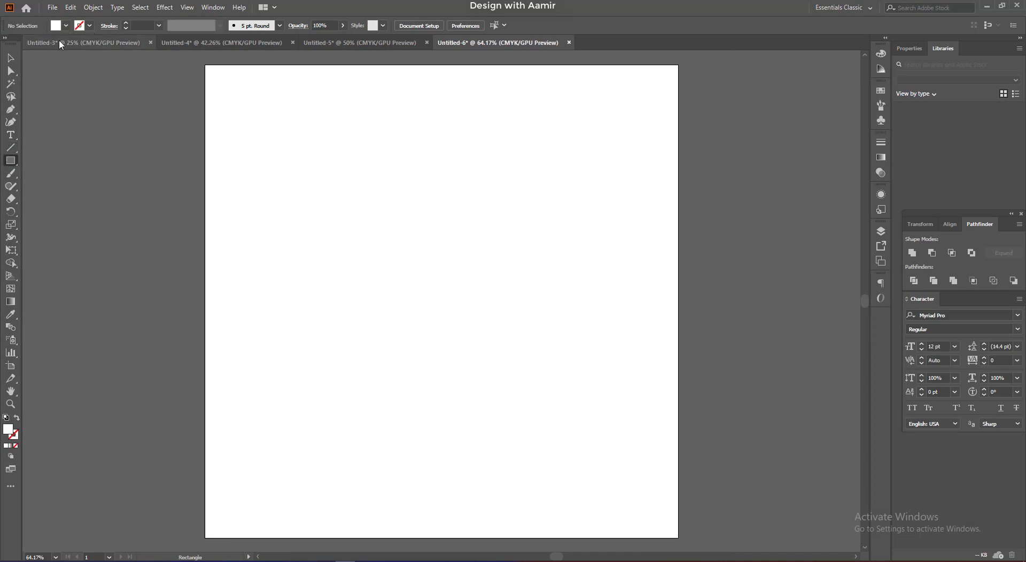
left_click(65, 26)
left_click(9, 53)
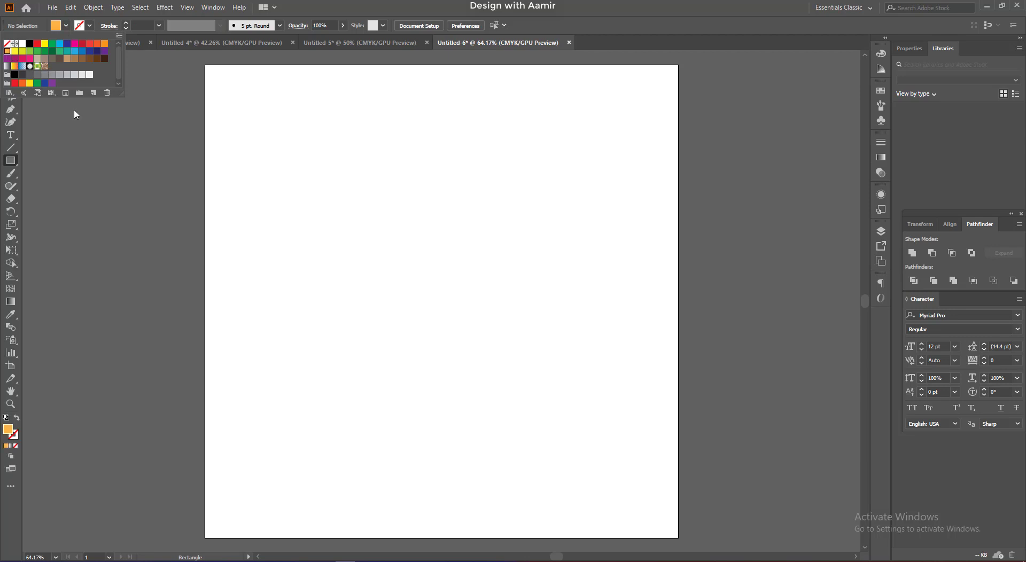
left_click(351, 205)
left_click(353, 206)
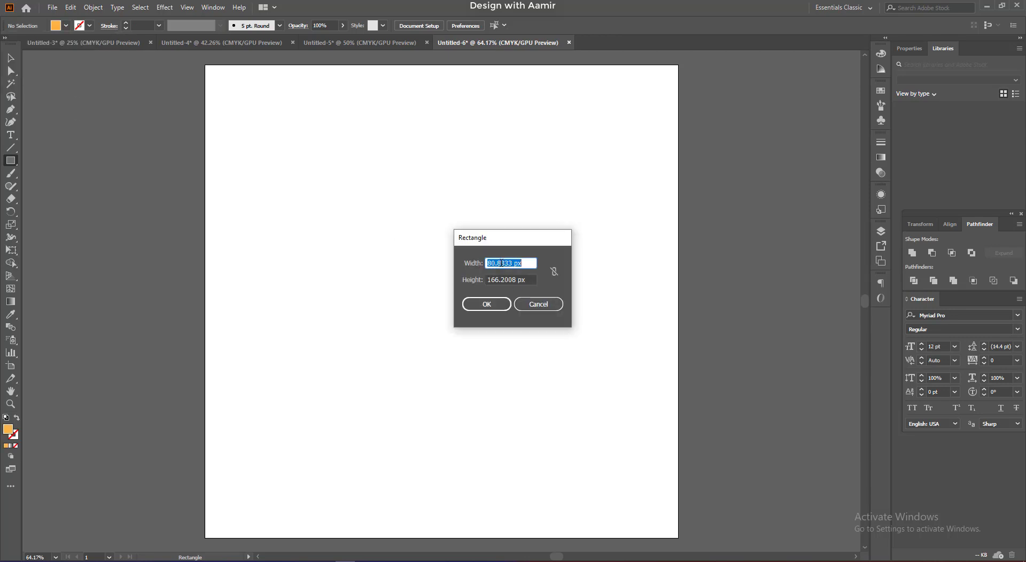
type("1080")
key("Tab")
type("10")
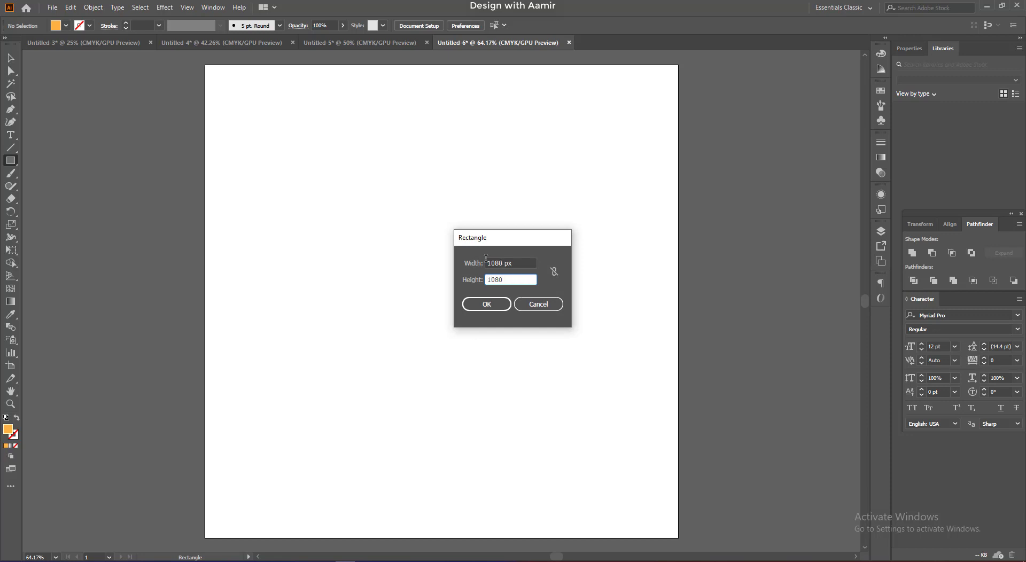
left_click(501, 306)
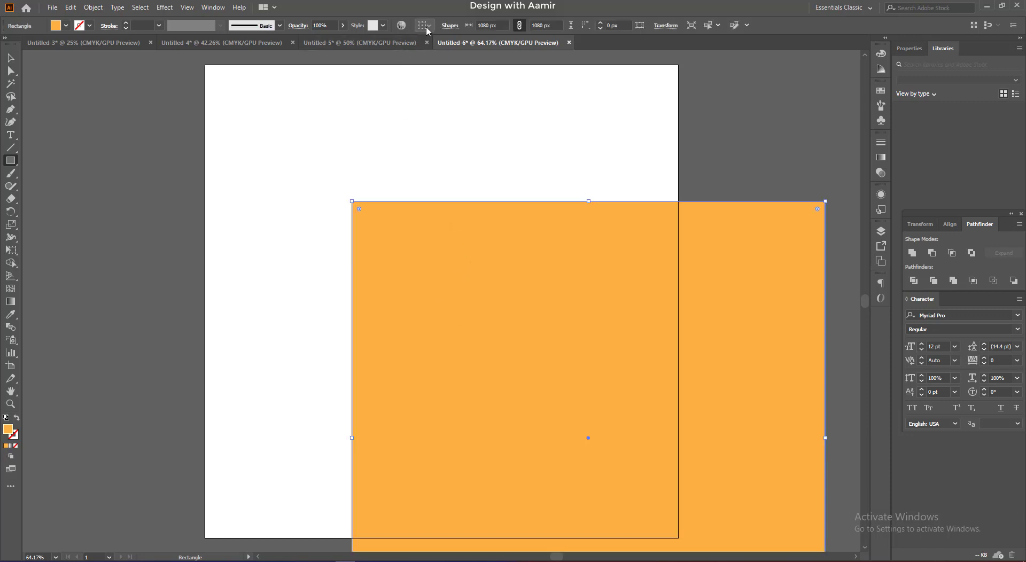
- Align the square to the artboard's horizontal and vertical centre, then lock it
left_click(426, 26)
left_click(449, 92)
left_click(502, 25)
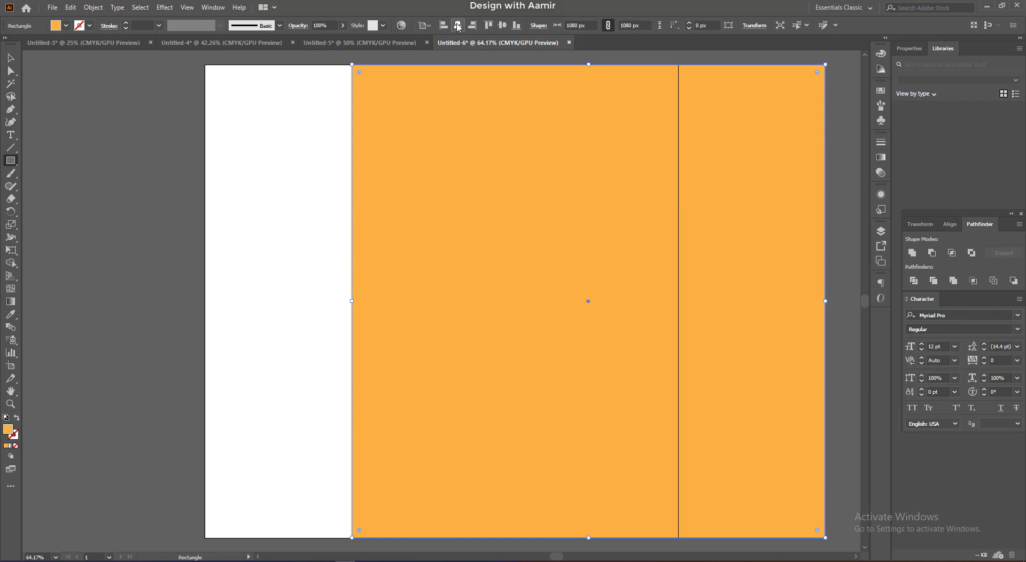
left_click(458, 26)
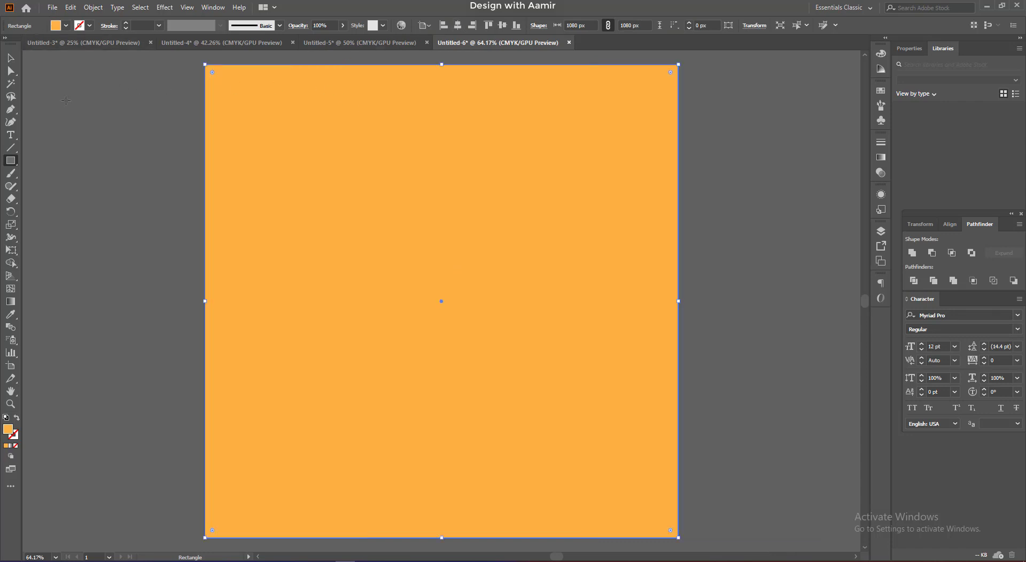
key("ctrl+2")
- Drag the chevron logo from Untitled-5 into Untitled-6, scale it down, and centre it on the artboard
left_click(309, 44)
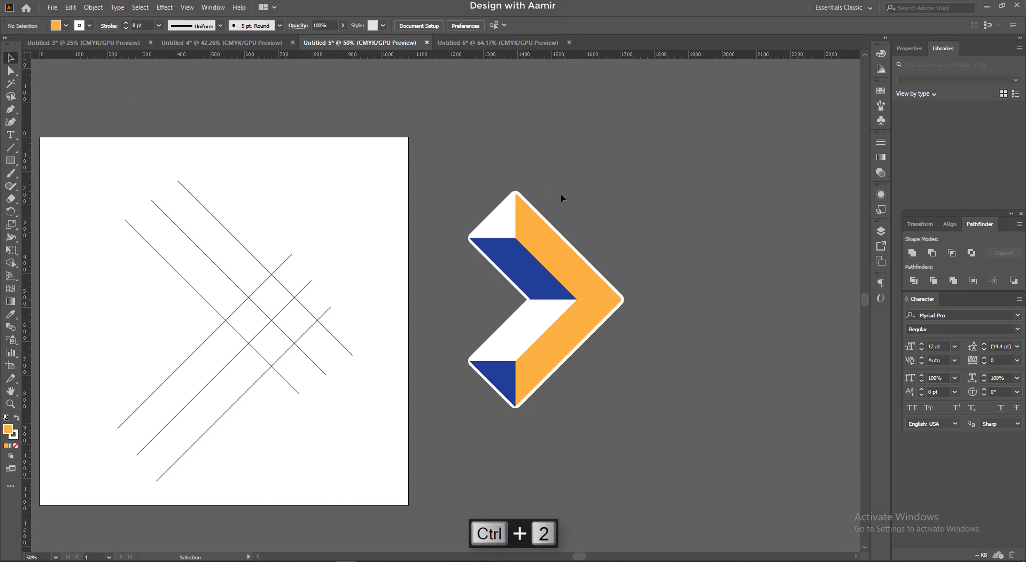
left_click_drag(559, 267, 499, 273)
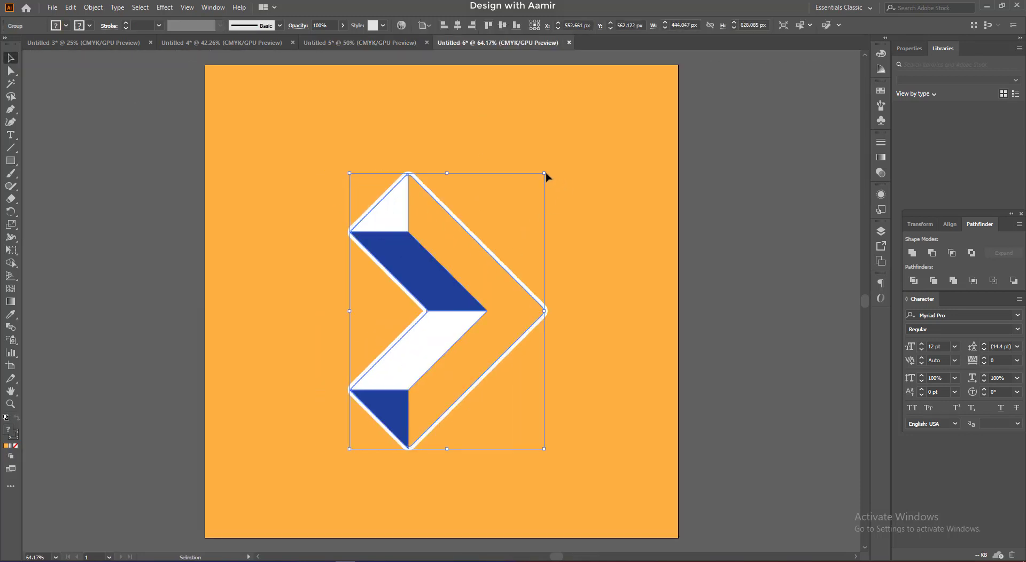
left_click_drag(546, 174, 472, 275)
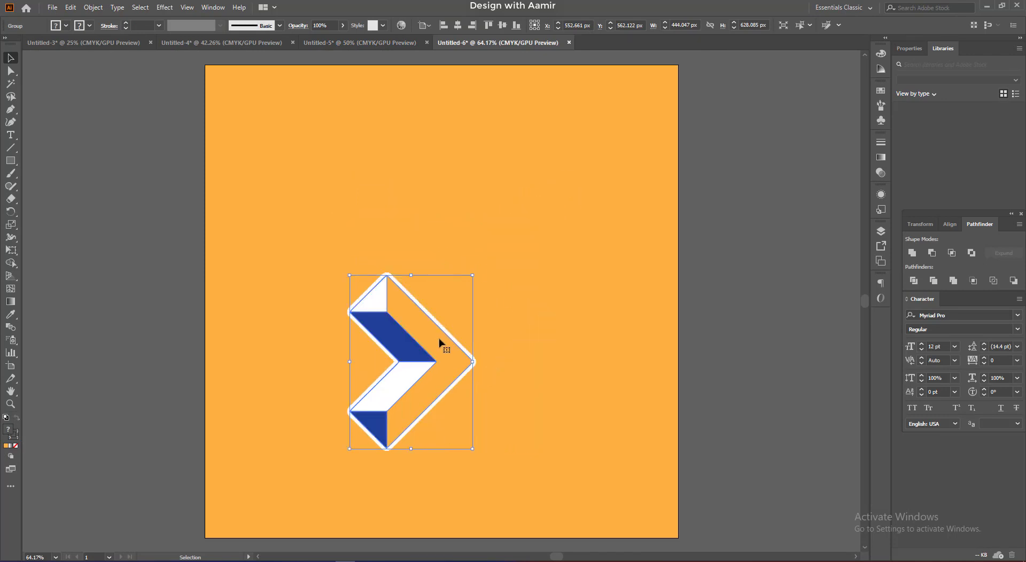
left_click_drag(444, 333, 481, 278)
left_click(458, 27)
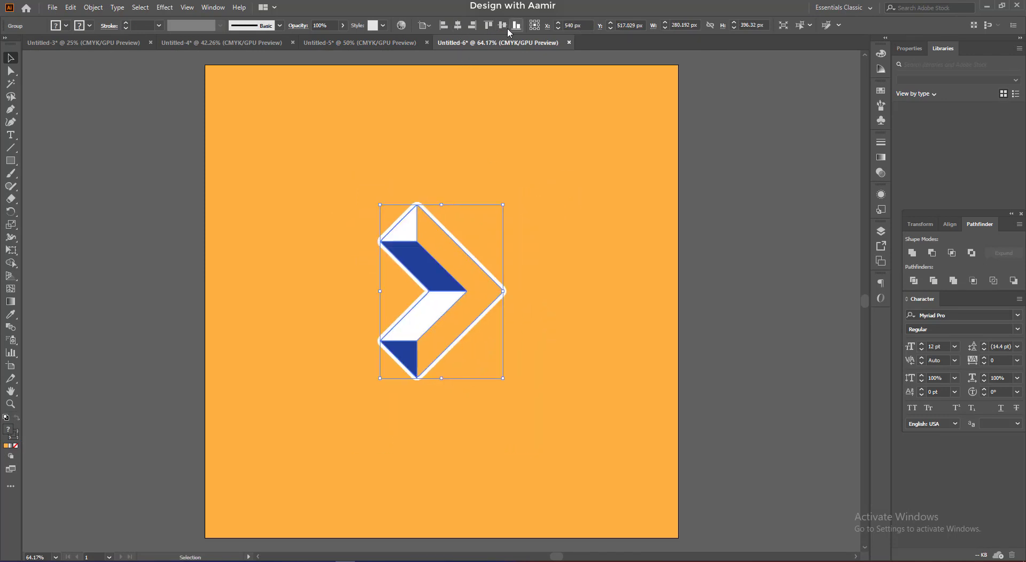
left_click(502, 25)
left_click(580, 223)
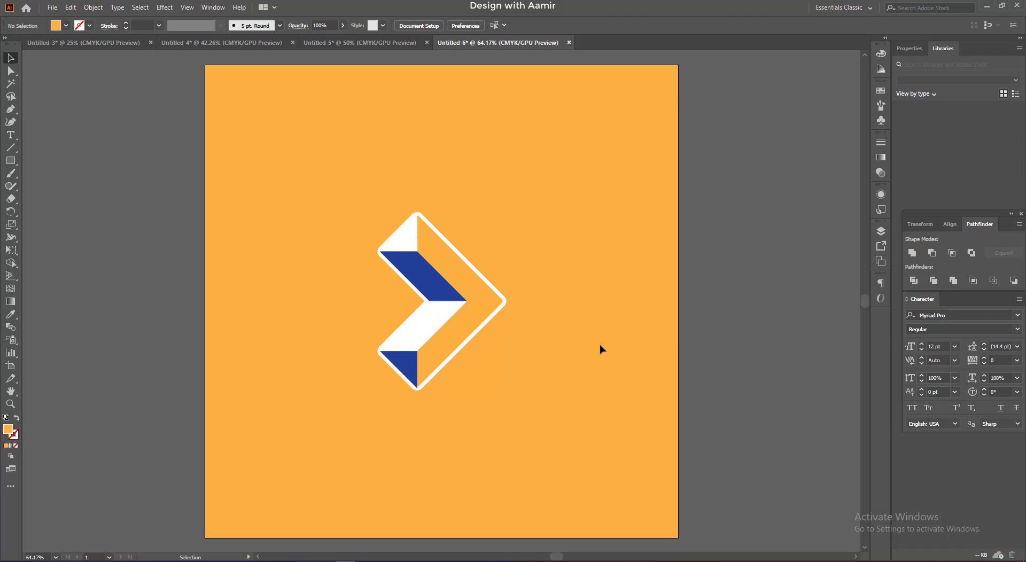
- Type 'PLAY BUTTON' below the logo, enlarge and centre it, and set it in Beckman Free
left_click(12, 135)
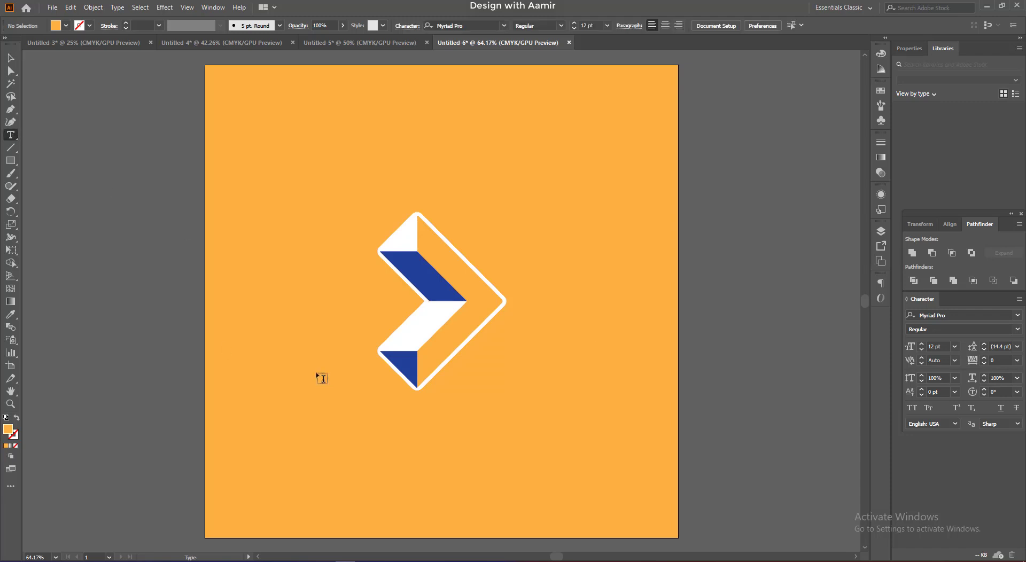
left_click(299, 417)
type("PLAY BUTTON")
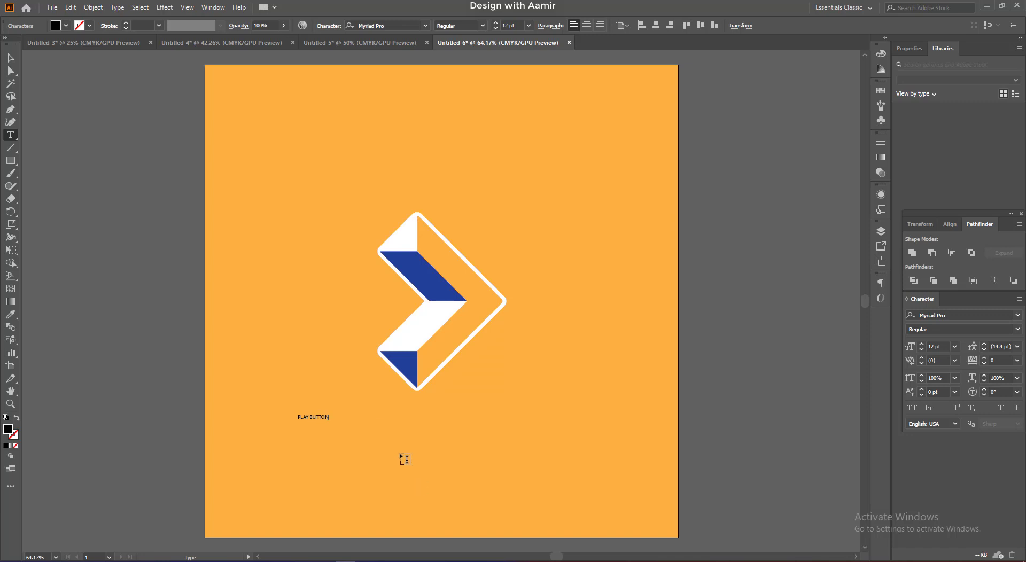
left_click(10, 58)
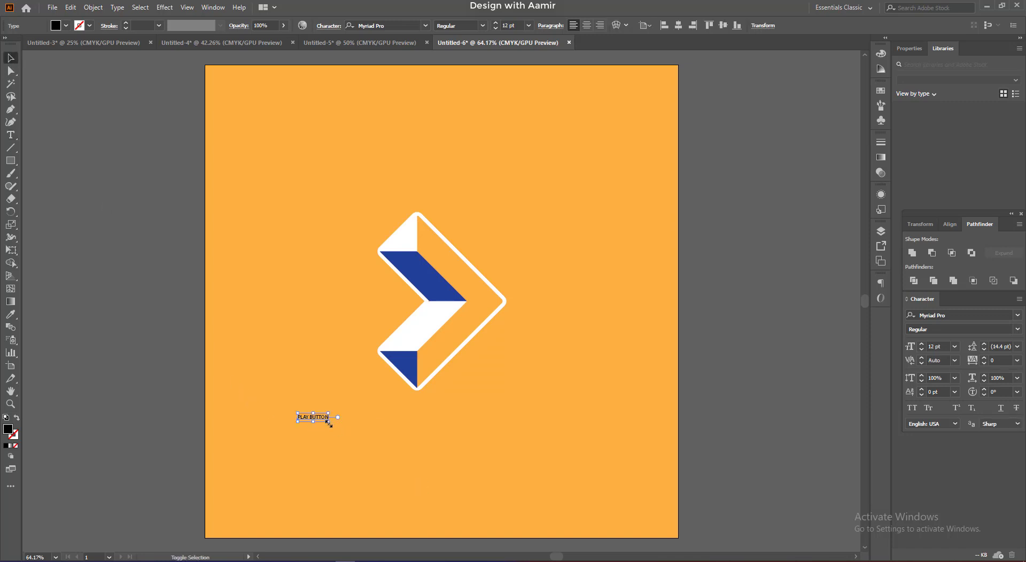
left_click_drag(330, 424, 477, 481)
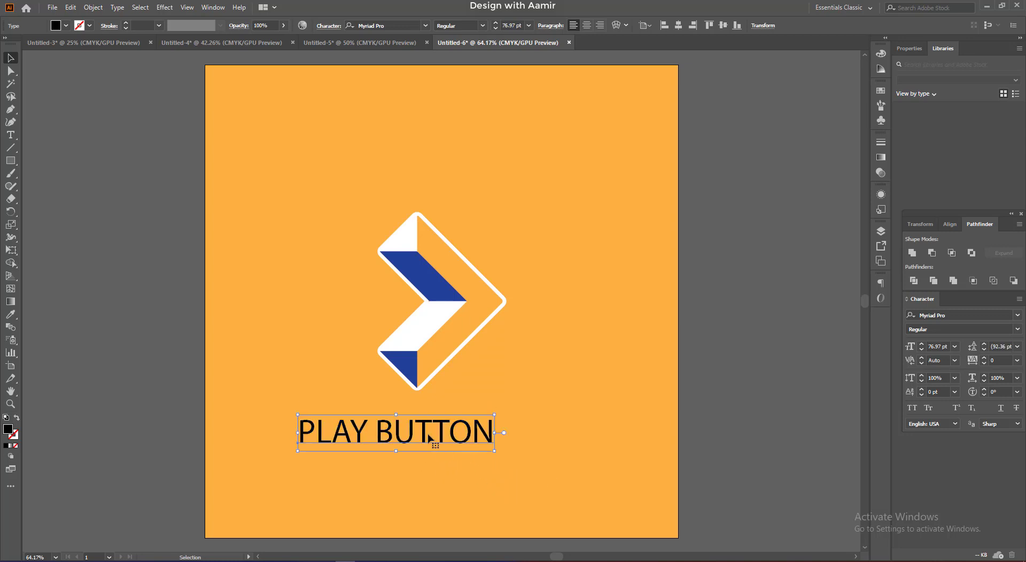
left_click_drag(429, 439, 467, 440)
left_click(425, 25)
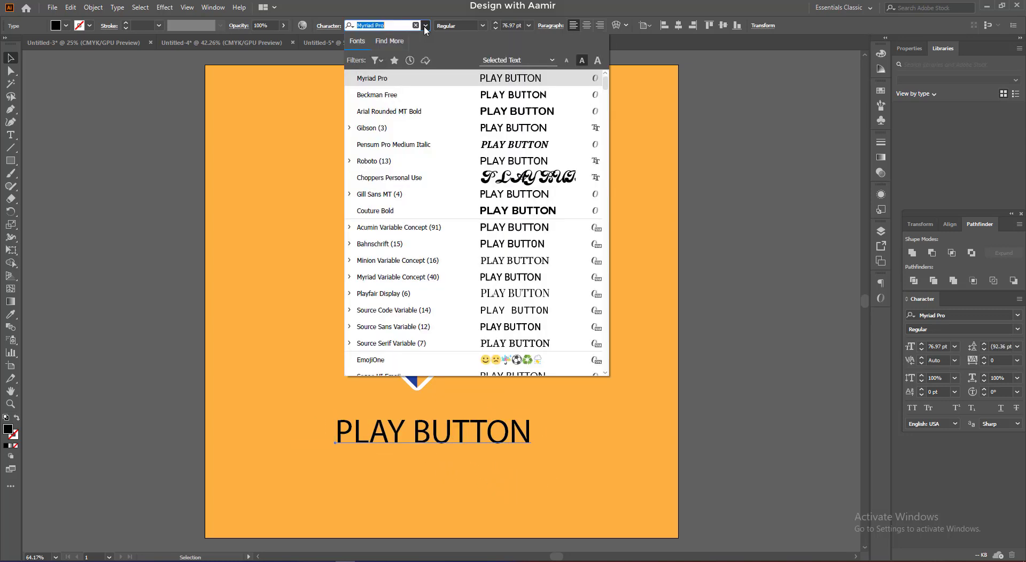
left_click(501, 96)
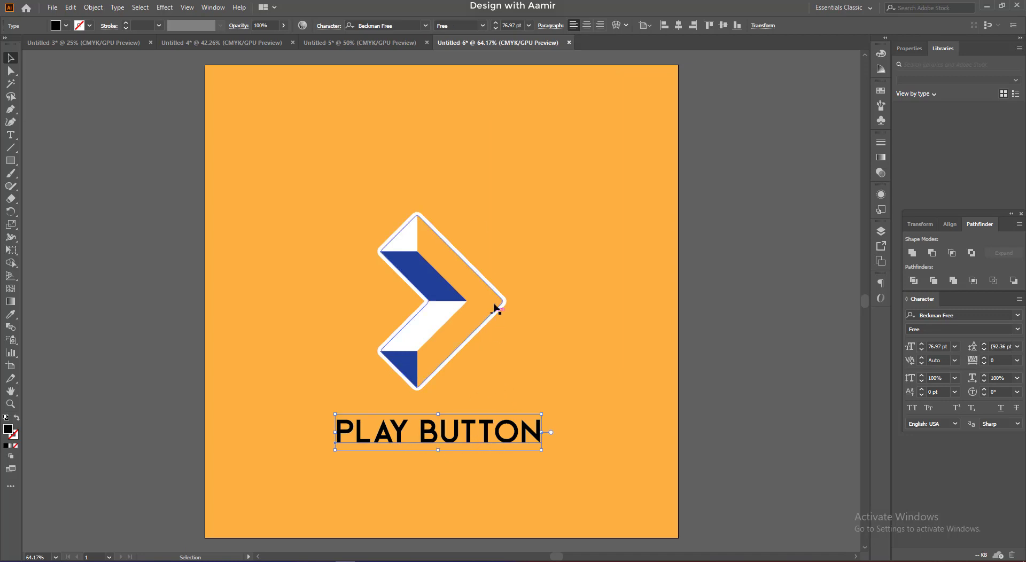
- Fill the PLAY BUTTON text white and centre it horizontally on the artboard
left_click(66, 25)
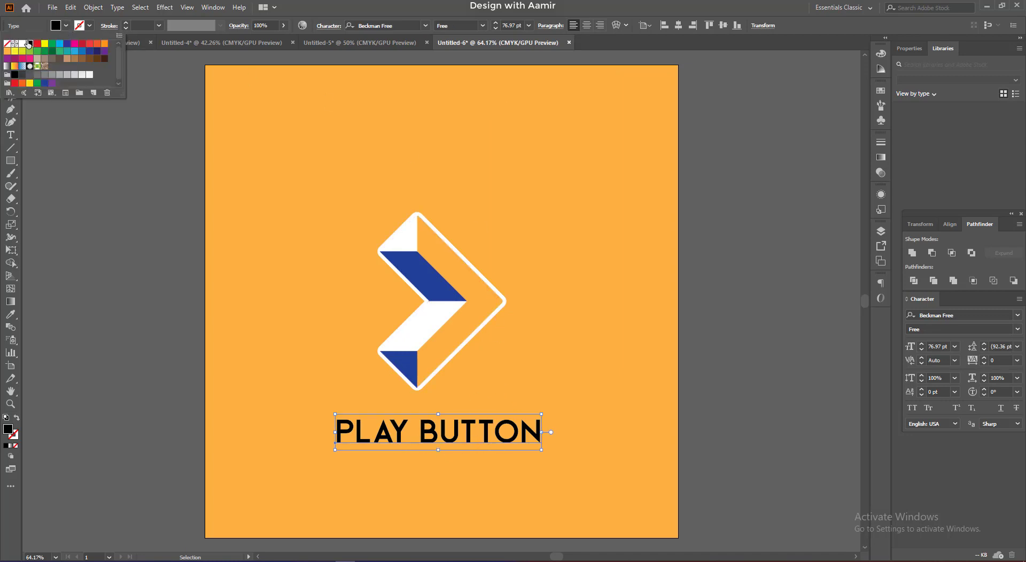
left_click(28, 44)
left_click(263, 227)
left_click(451, 442)
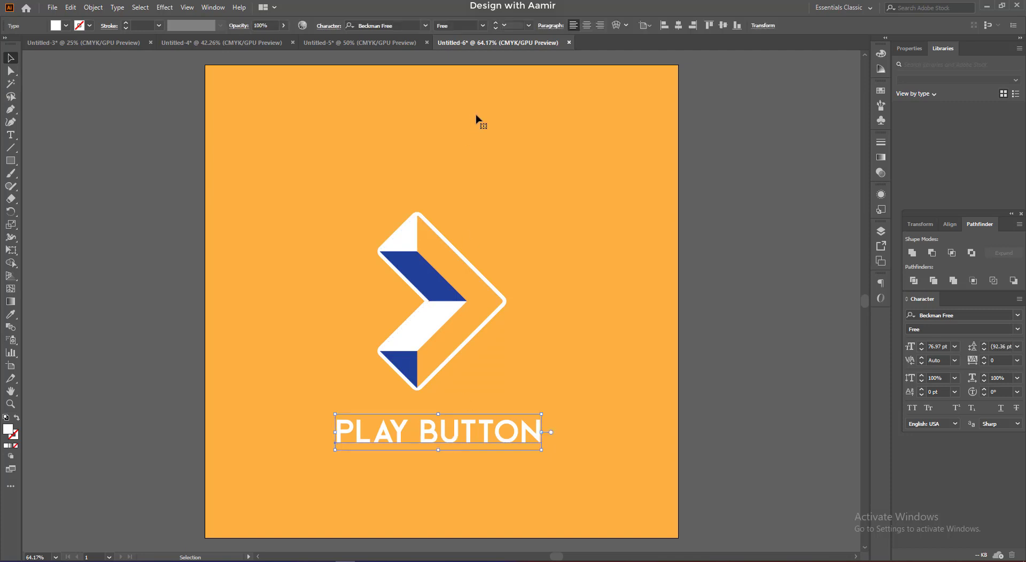
left_click(684, 27)
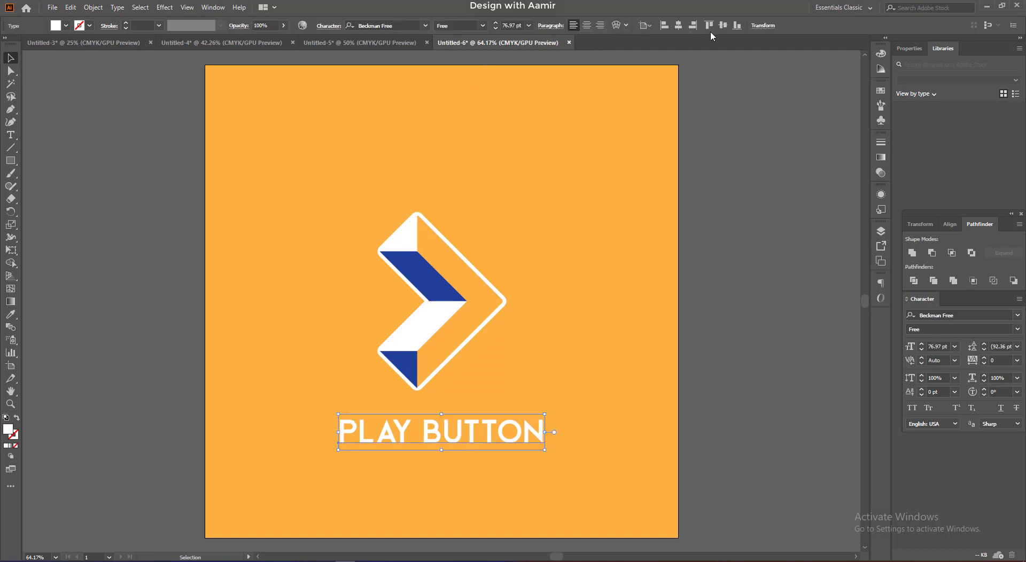
- Colour the word BUTTON with the logo's blue using the Eyedropper
key("t")
left_click_drag(423, 434, 574, 444)
left_click(11, 314)
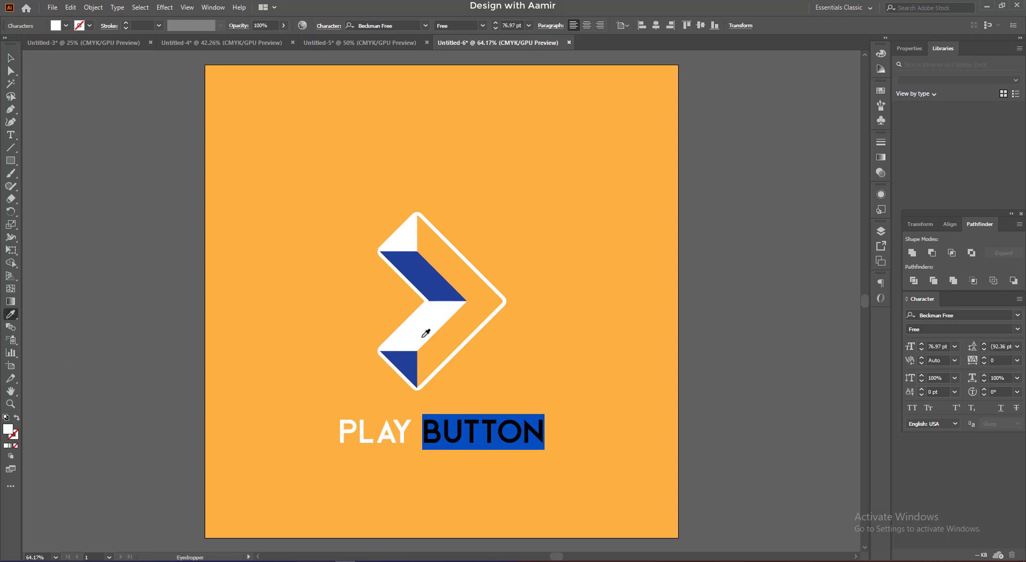
left_click(425, 278)
key("v")
left_click(61, 102)
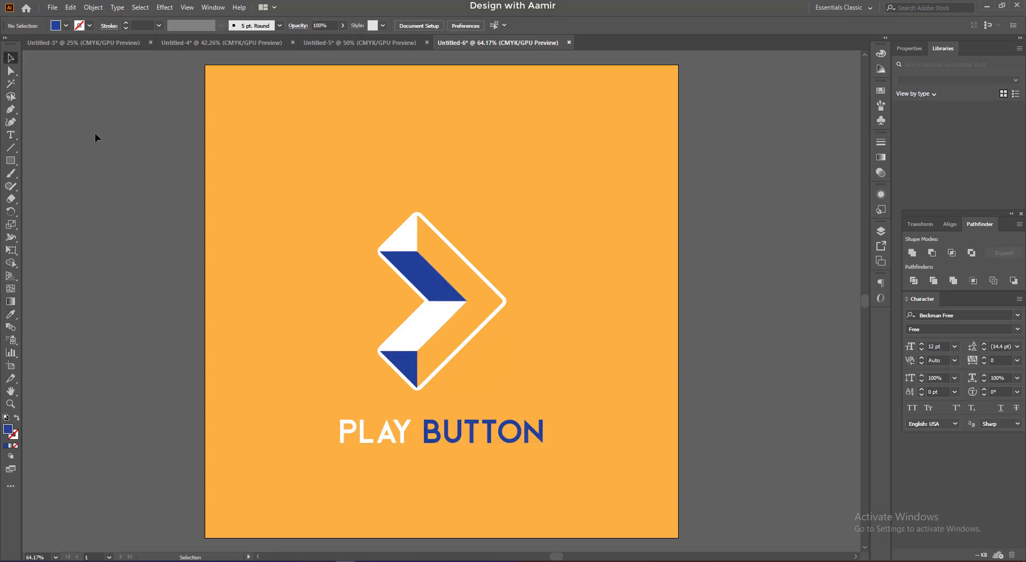
left_click(436, 355)
- Select the logo and text, centre them horizontally, shrink them, and group them
left_click_drag(573, 486, 378, 280)
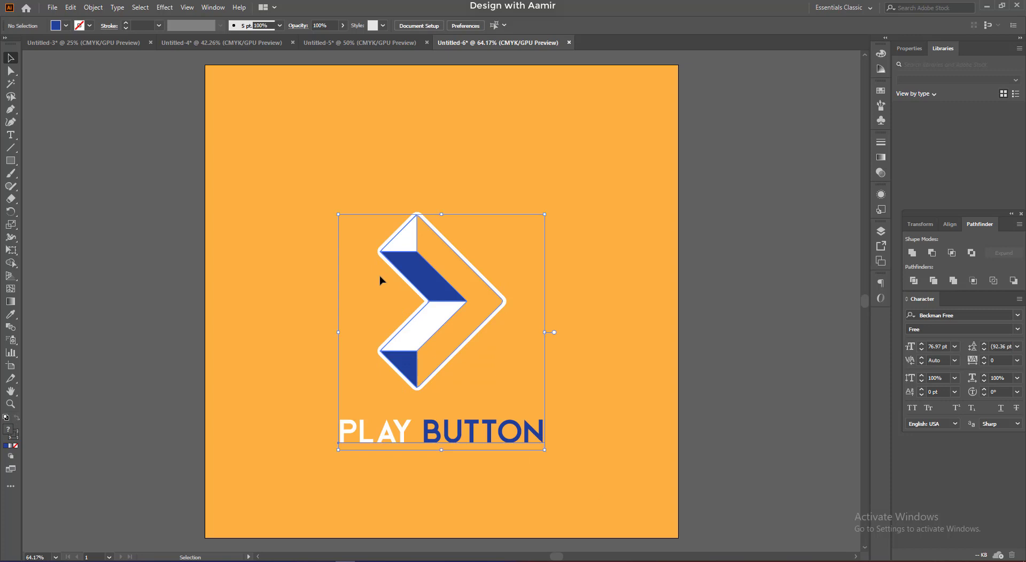
left_click(363, 25)
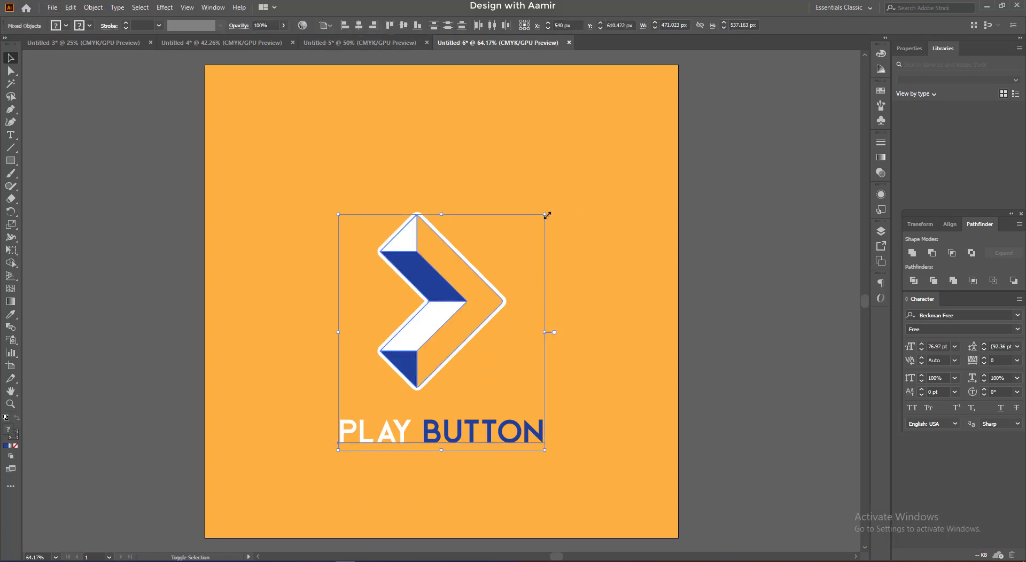
left_click_drag(548, 215, 498, 267)
right_click(434, 313)
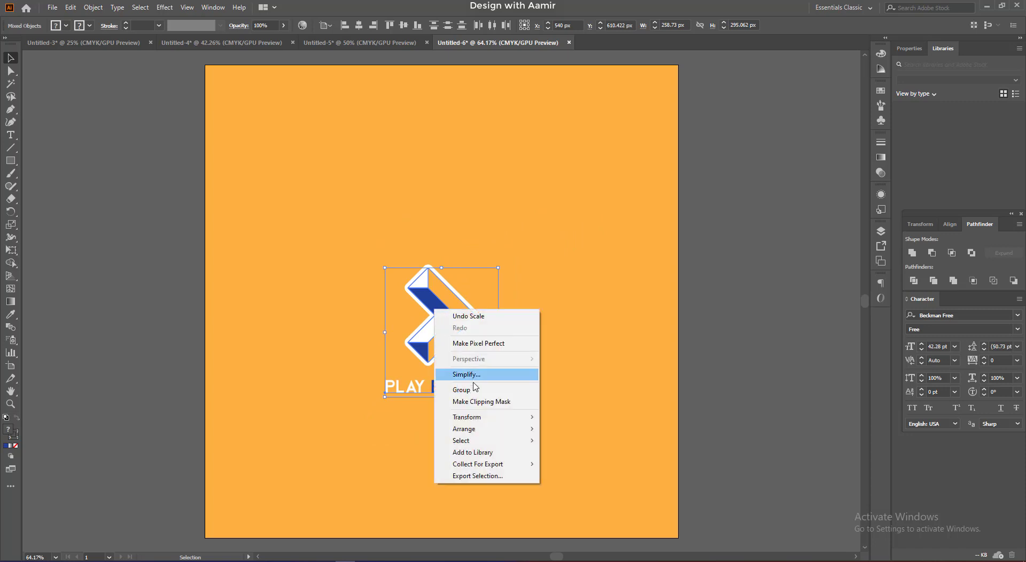
left_click(459, 389)
key("ctrl+shift+a")
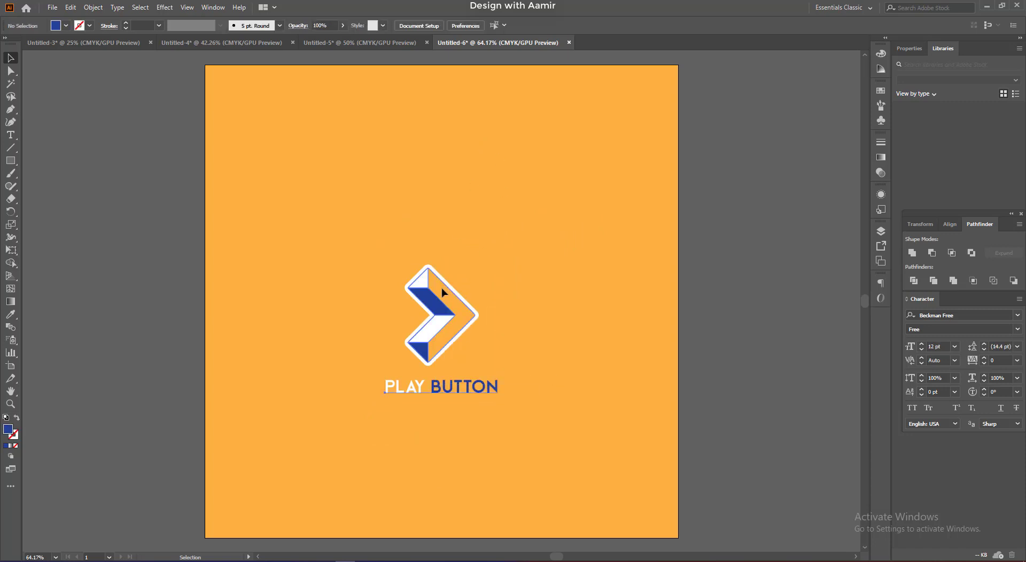
- Centre the group vertically on the artboard and enlarge it proportionally
left_click(445, 292)
left_click(362, 25)
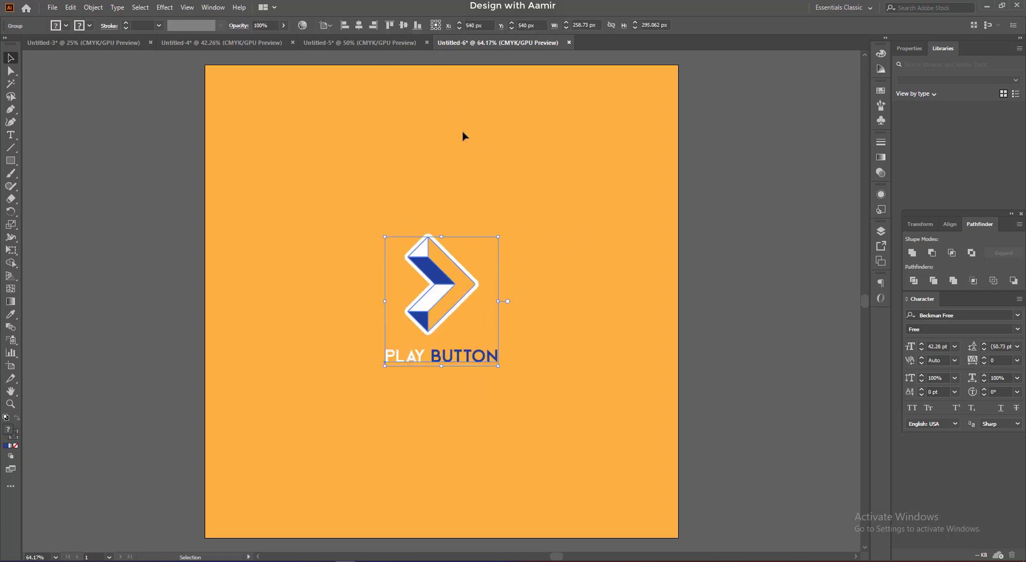
left_click(623, 249)
key("ctrl+a")
left_click_drag(497, 365, 532, 394)
left_click(602, 388)
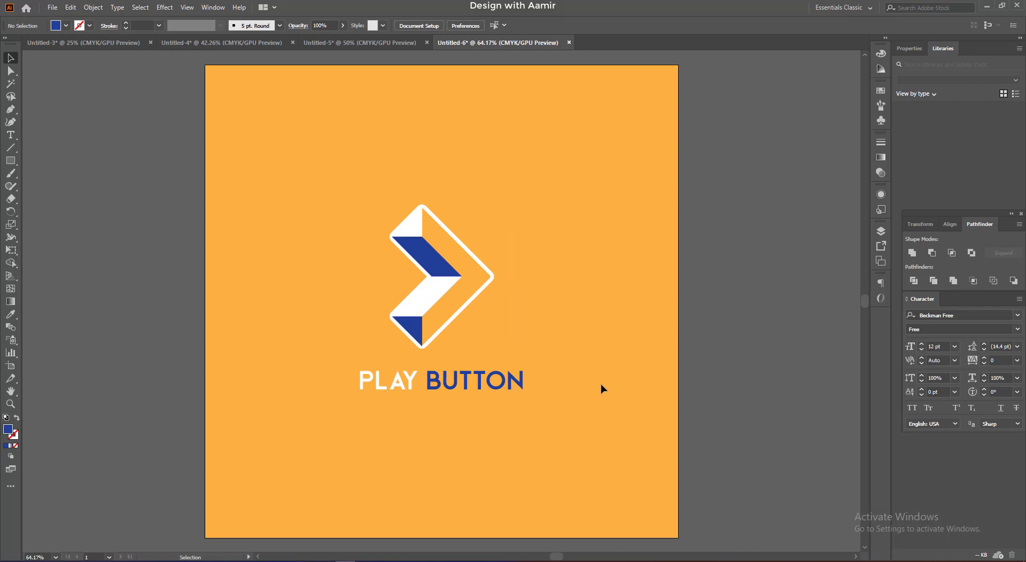